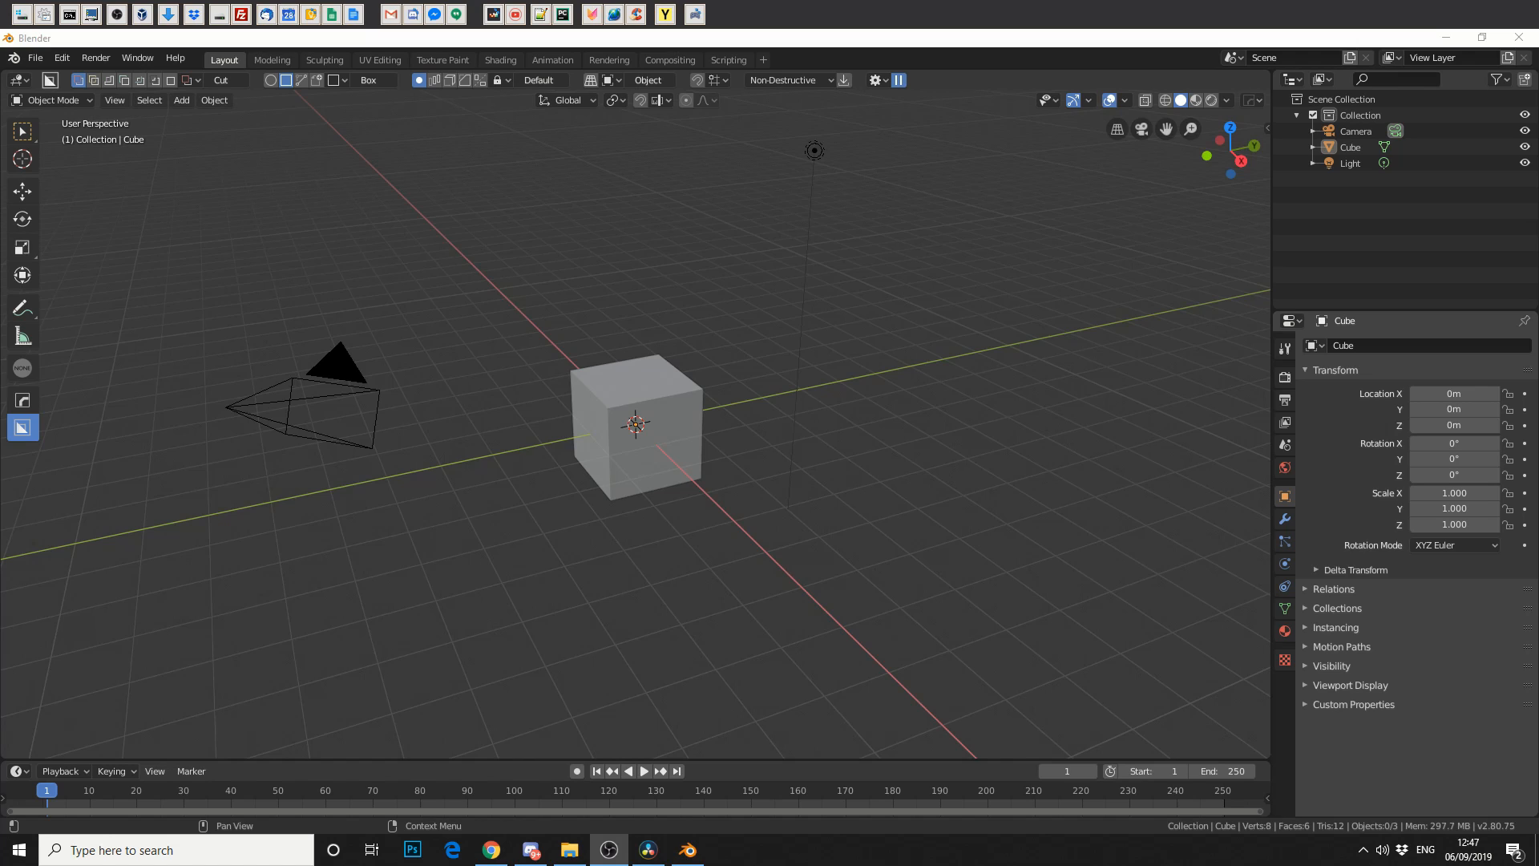
- Search the add-ons in the preferences for "sca" to check that Object: Scatter Objects is enabled
{"action": "left_click", "coordinate": [60, 61]}
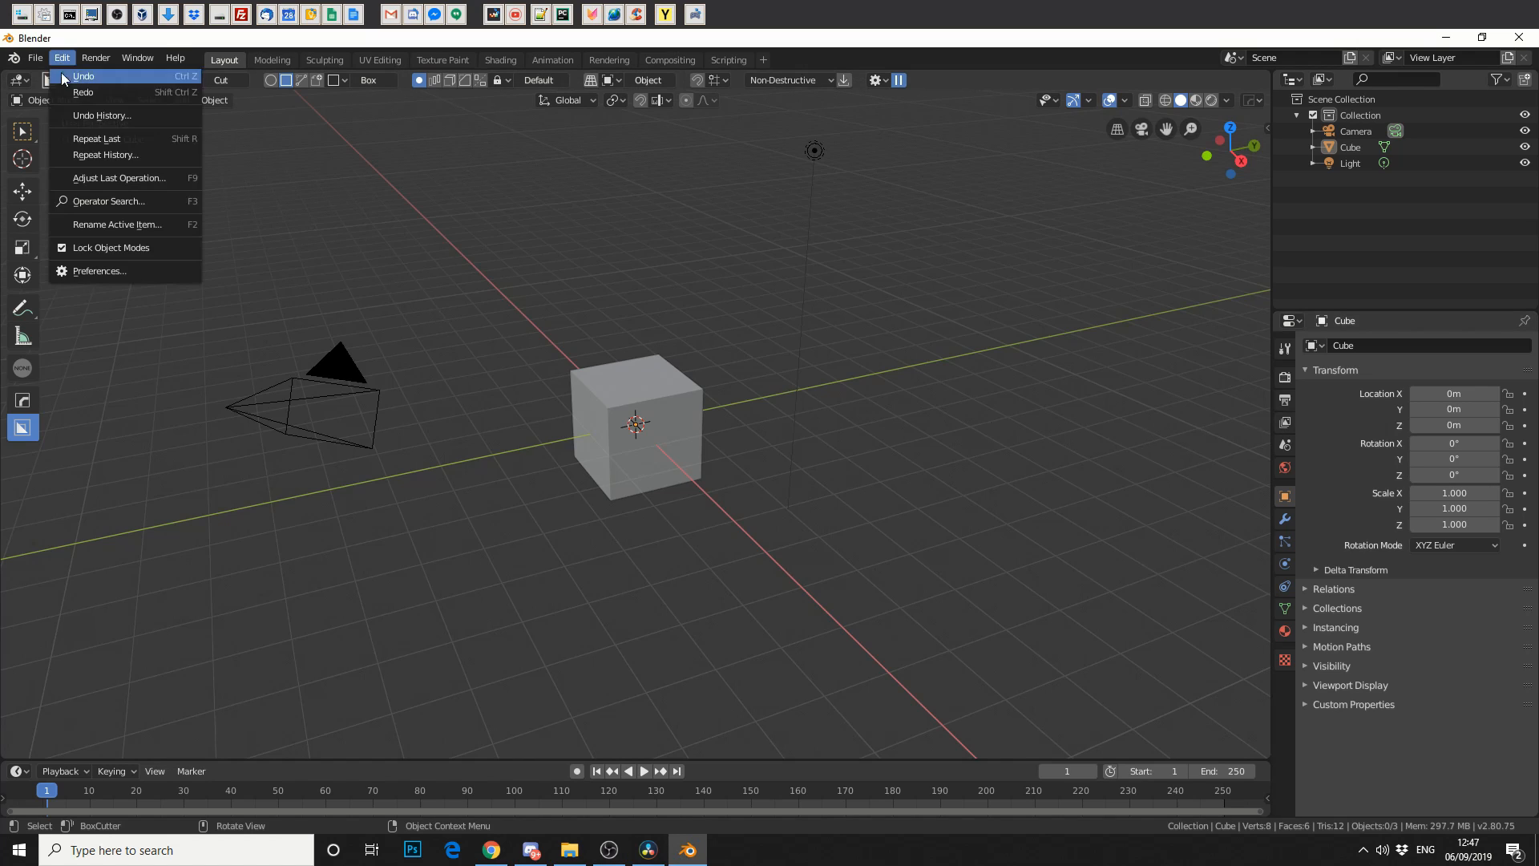
{"action": "left_click", "coordinate": [79, 277]}
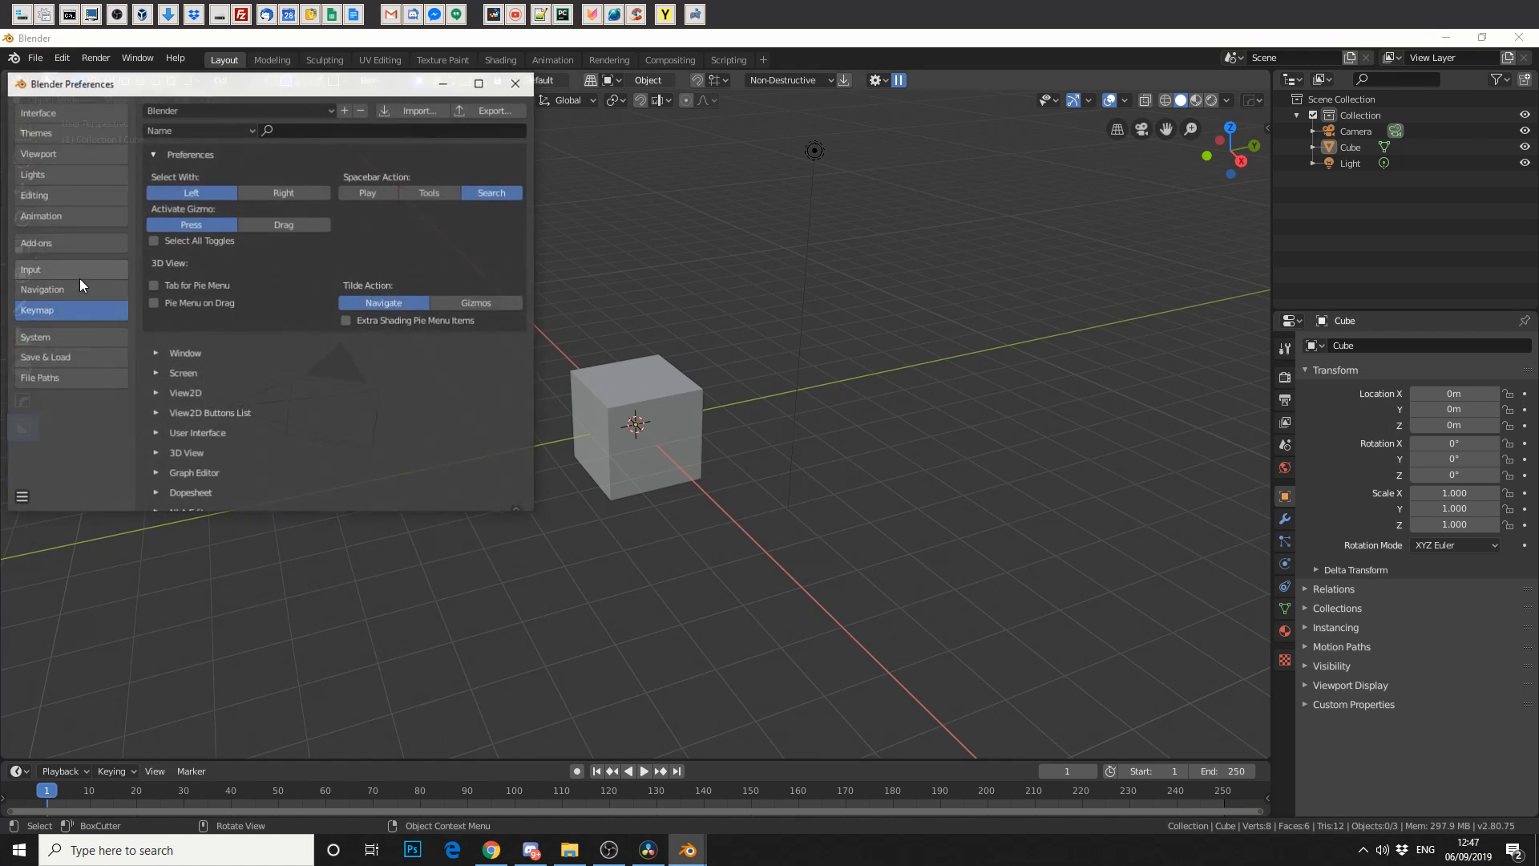
{"action": "left_click", "coordinate": [46, 244]}
{"action": "left_click", "coordinate": [410, 130]}
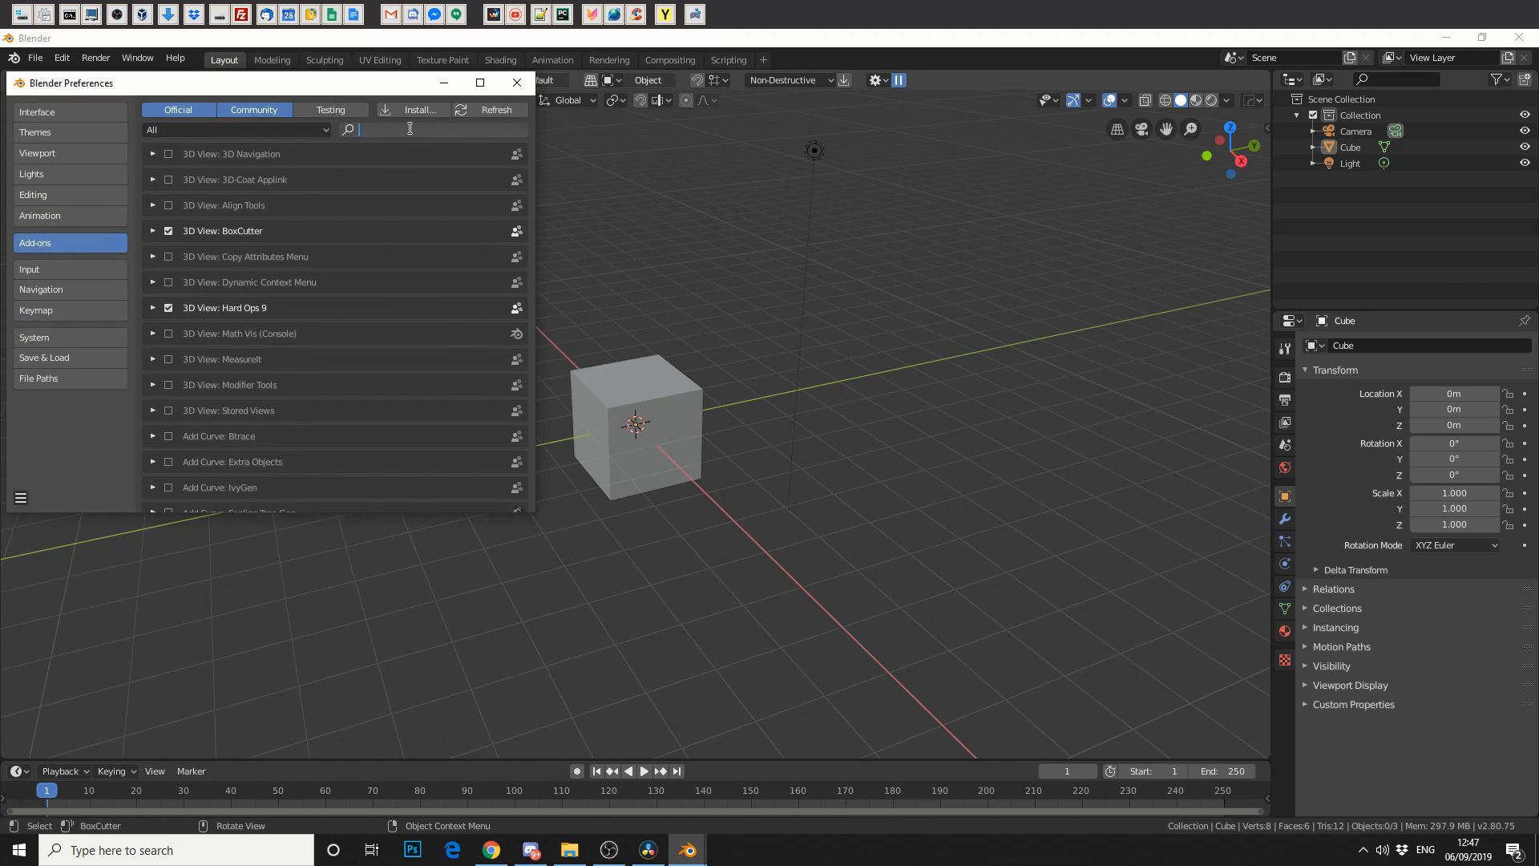
{"action": "type", "text": "sca"}
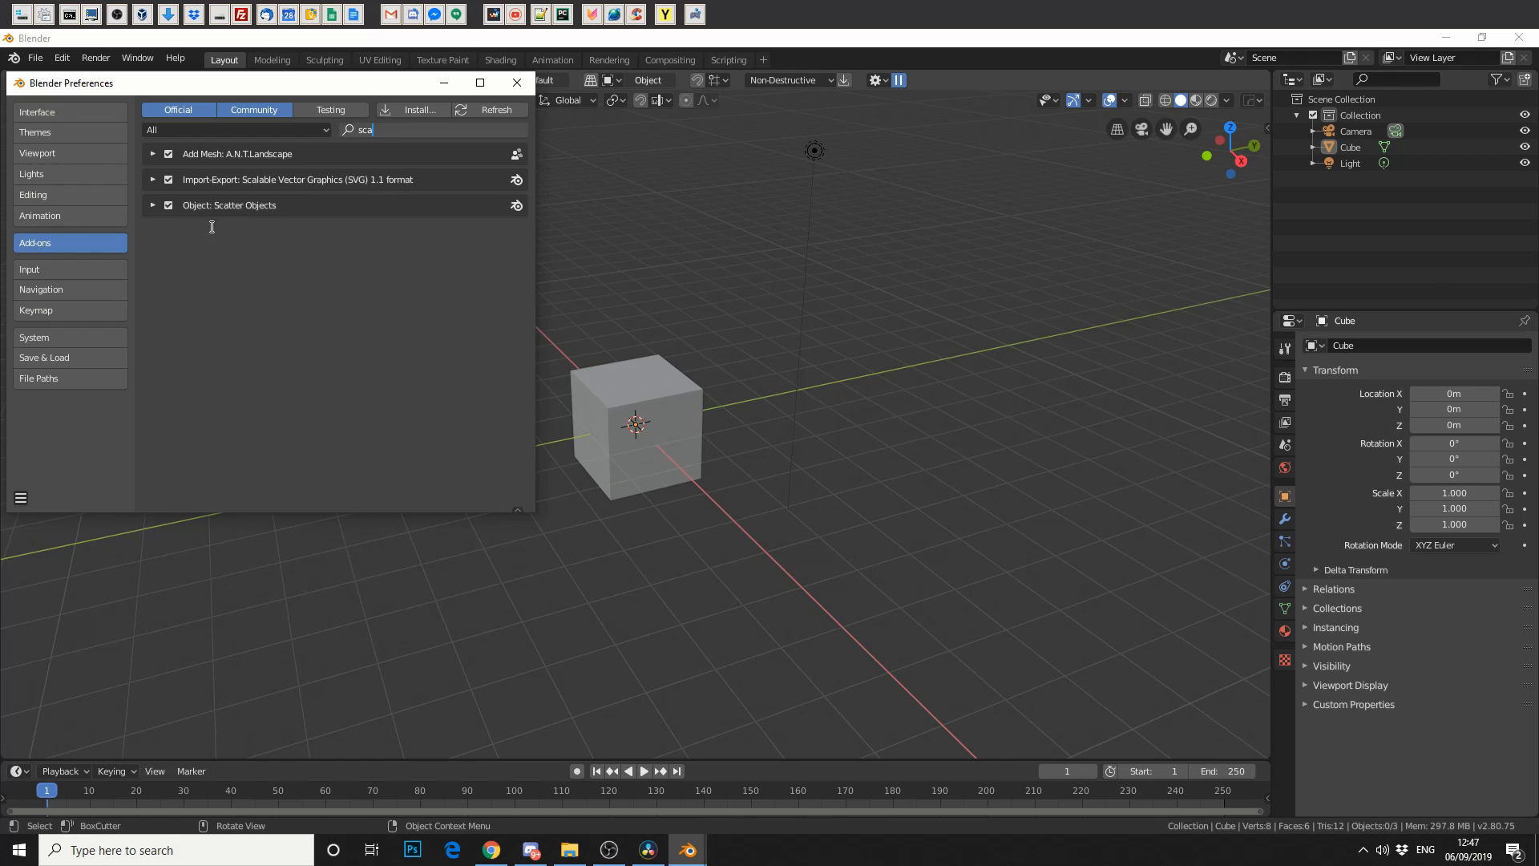
- Check the Spacebar Action in the keymap preferences, and close the preferences window
{"action": "left_click", "coordinate": [110, 312]}
{"action": "left_click", "coordinate": [110, 311]}
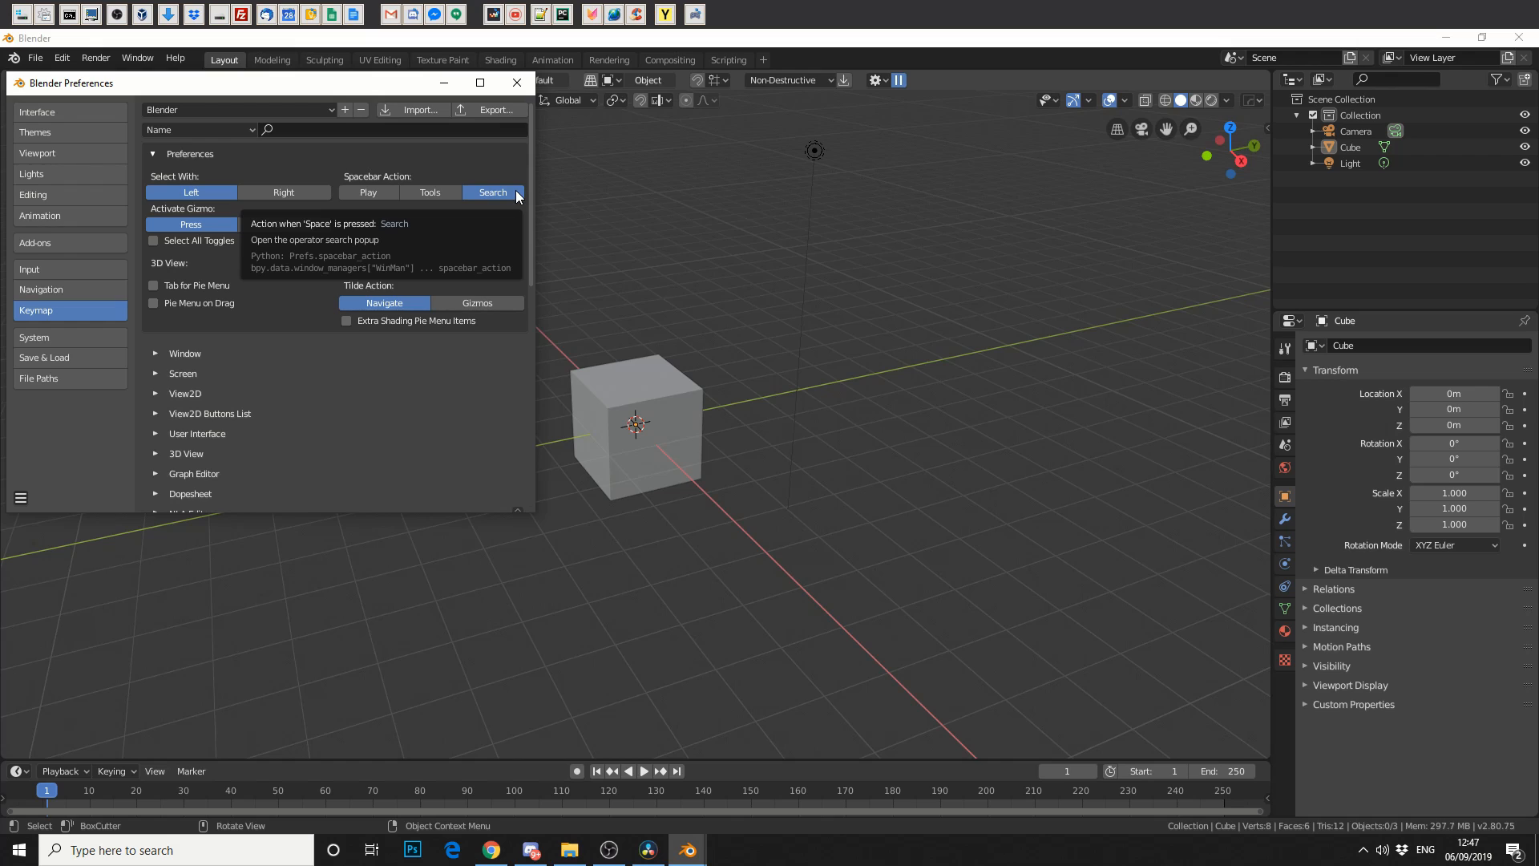
{"action": "left_click", "coordinate": [516, 82]}
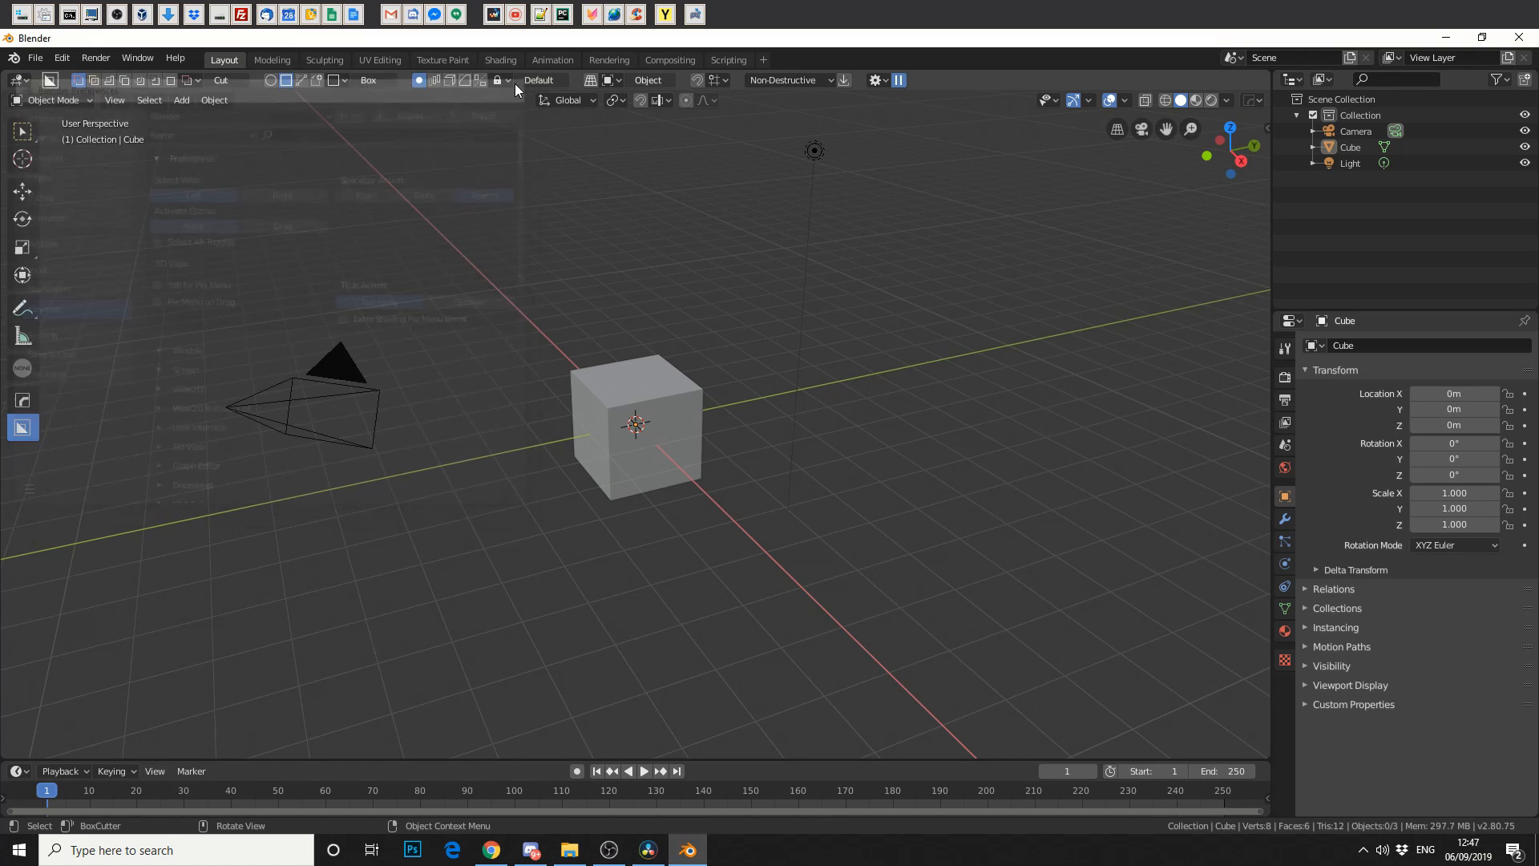
- Replace the default cube with a mesh circle at the origin
{"action": "left_click", "coordinate": [666, 387]}
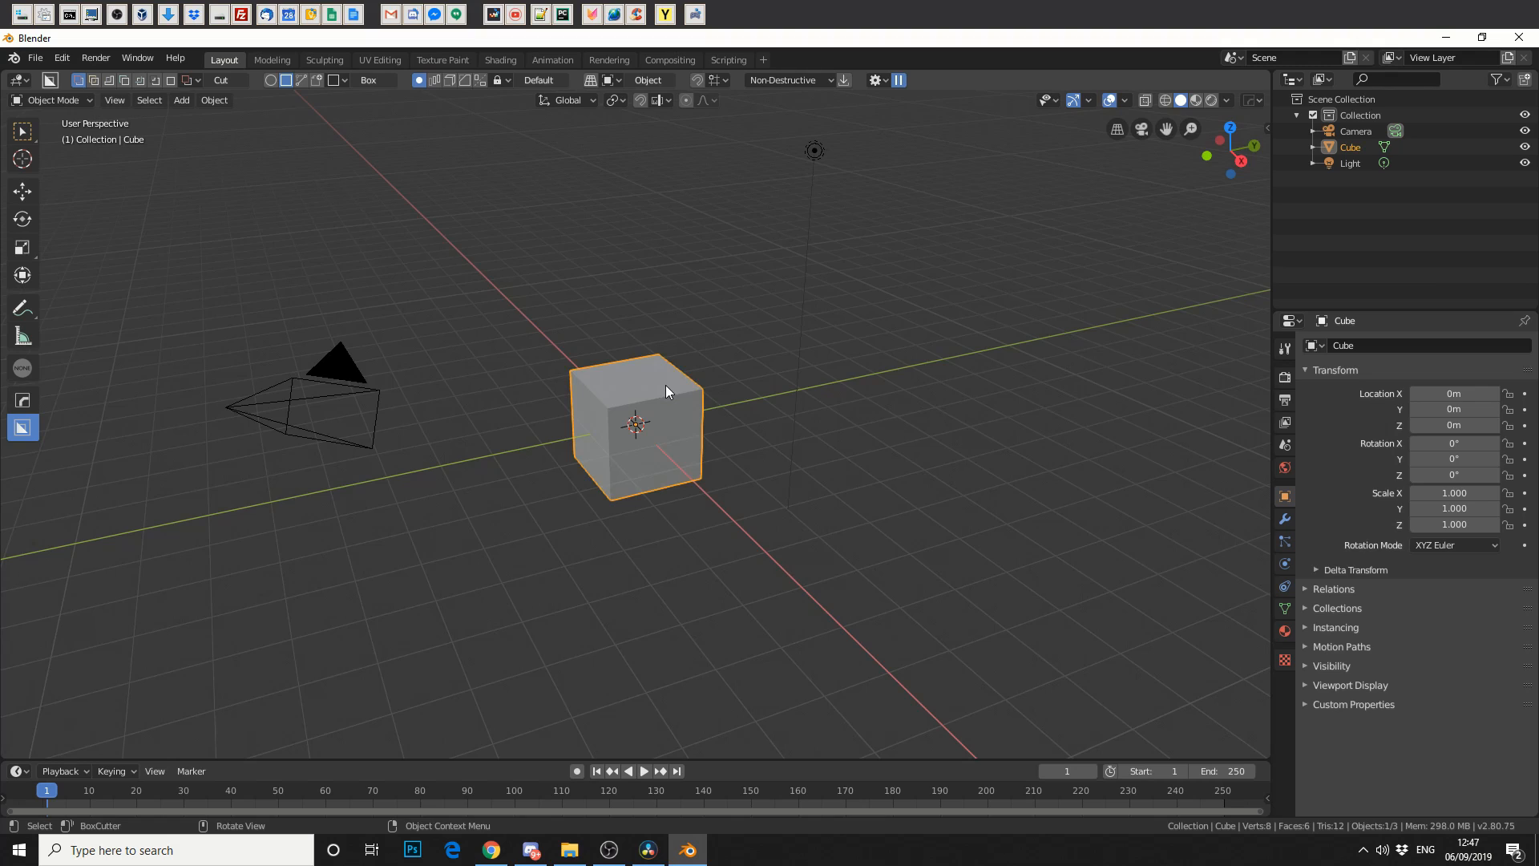
{"action": "key", "text": "Delete"}
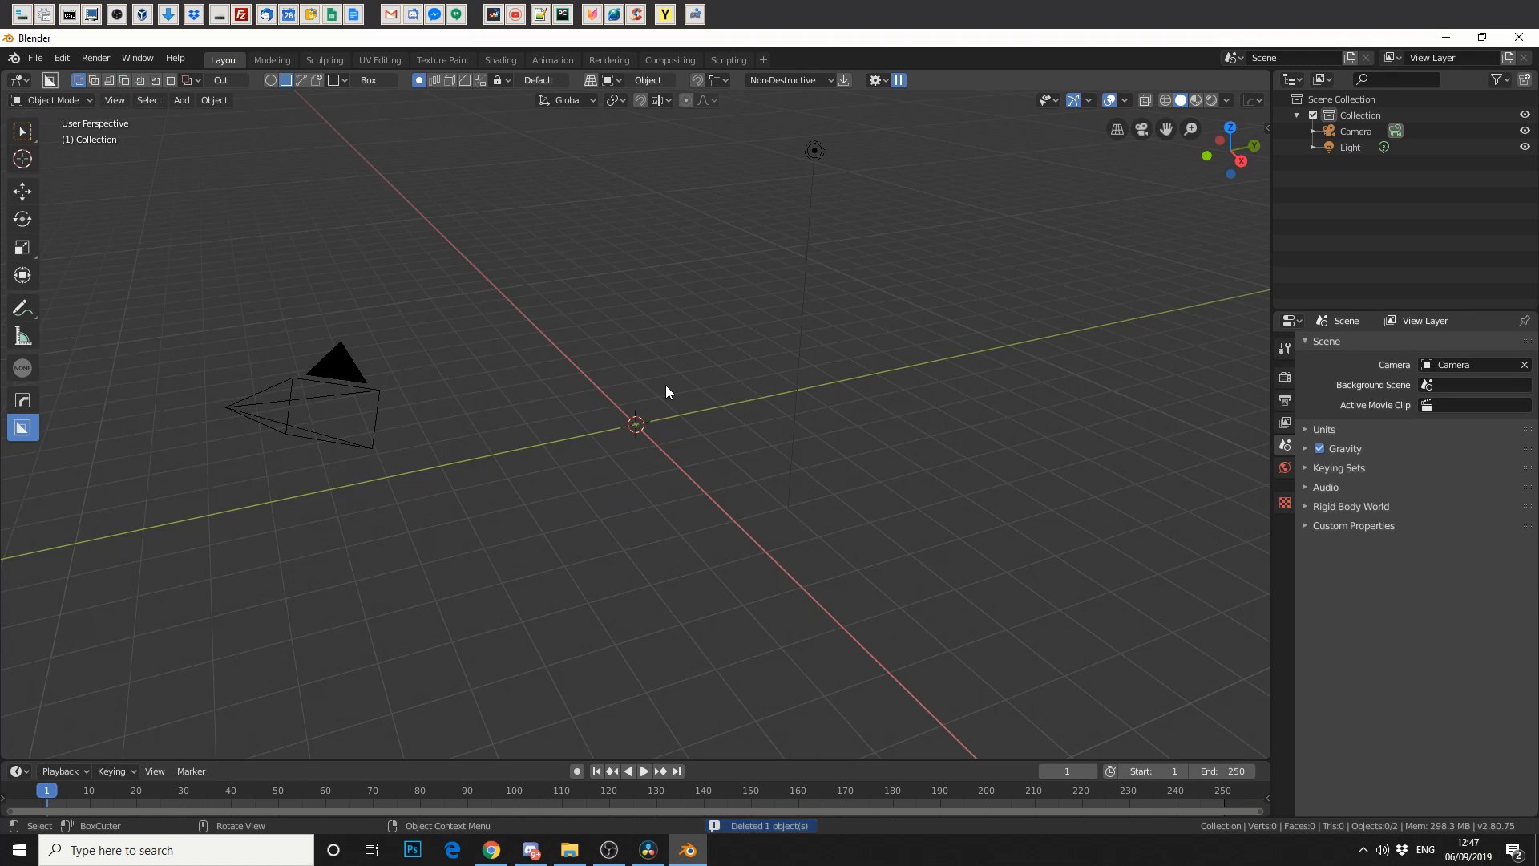
{"action": "left_click", "coordinate": [181, 100]}
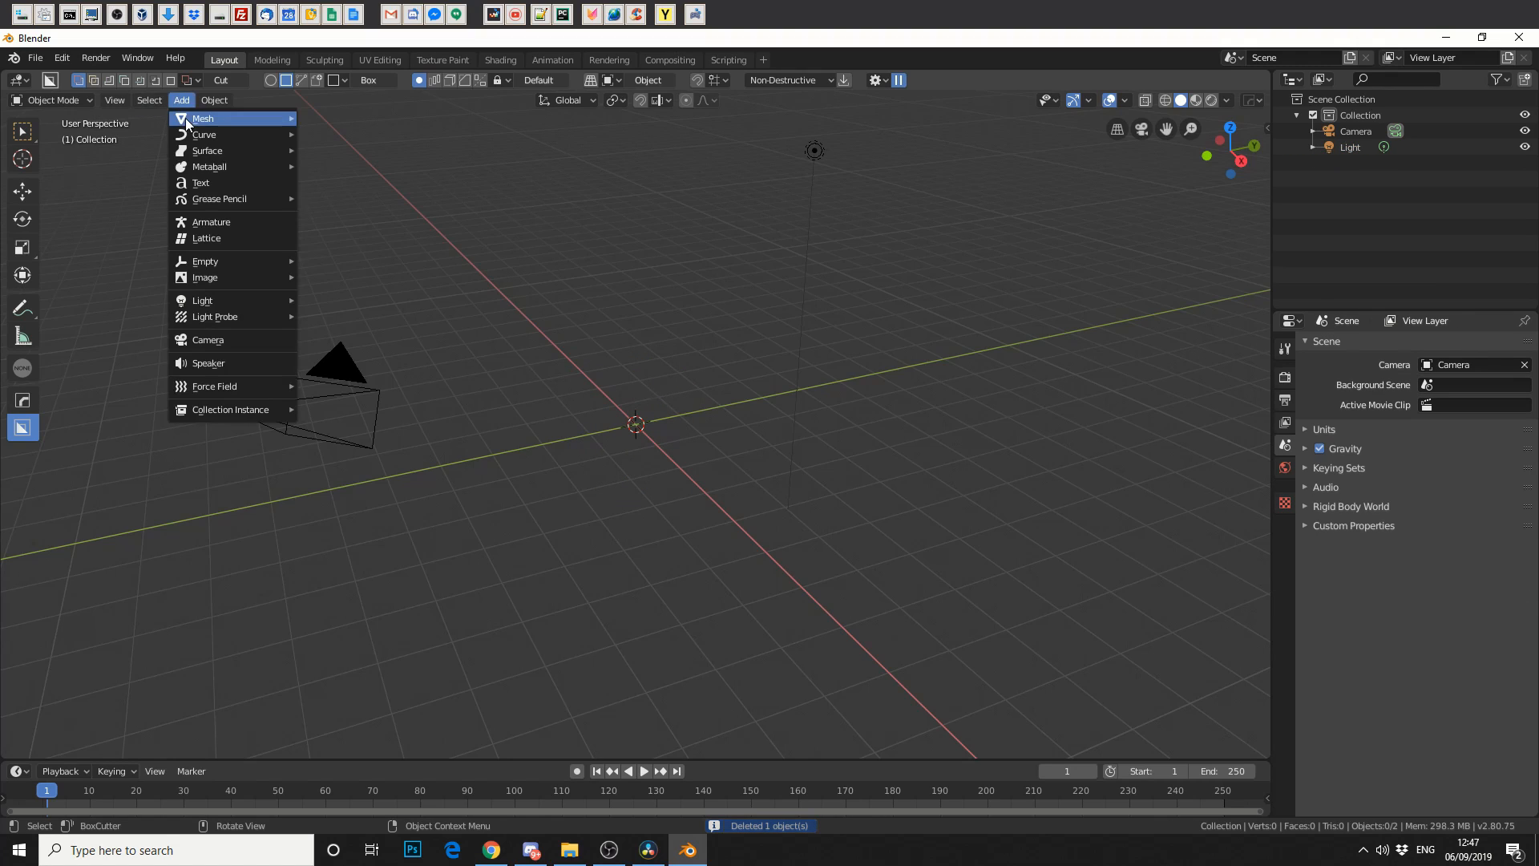
{"action": "mouse_move", "coordinate": [240, 117]}
{"action": "left_click", "coordinate": [334, 149]}
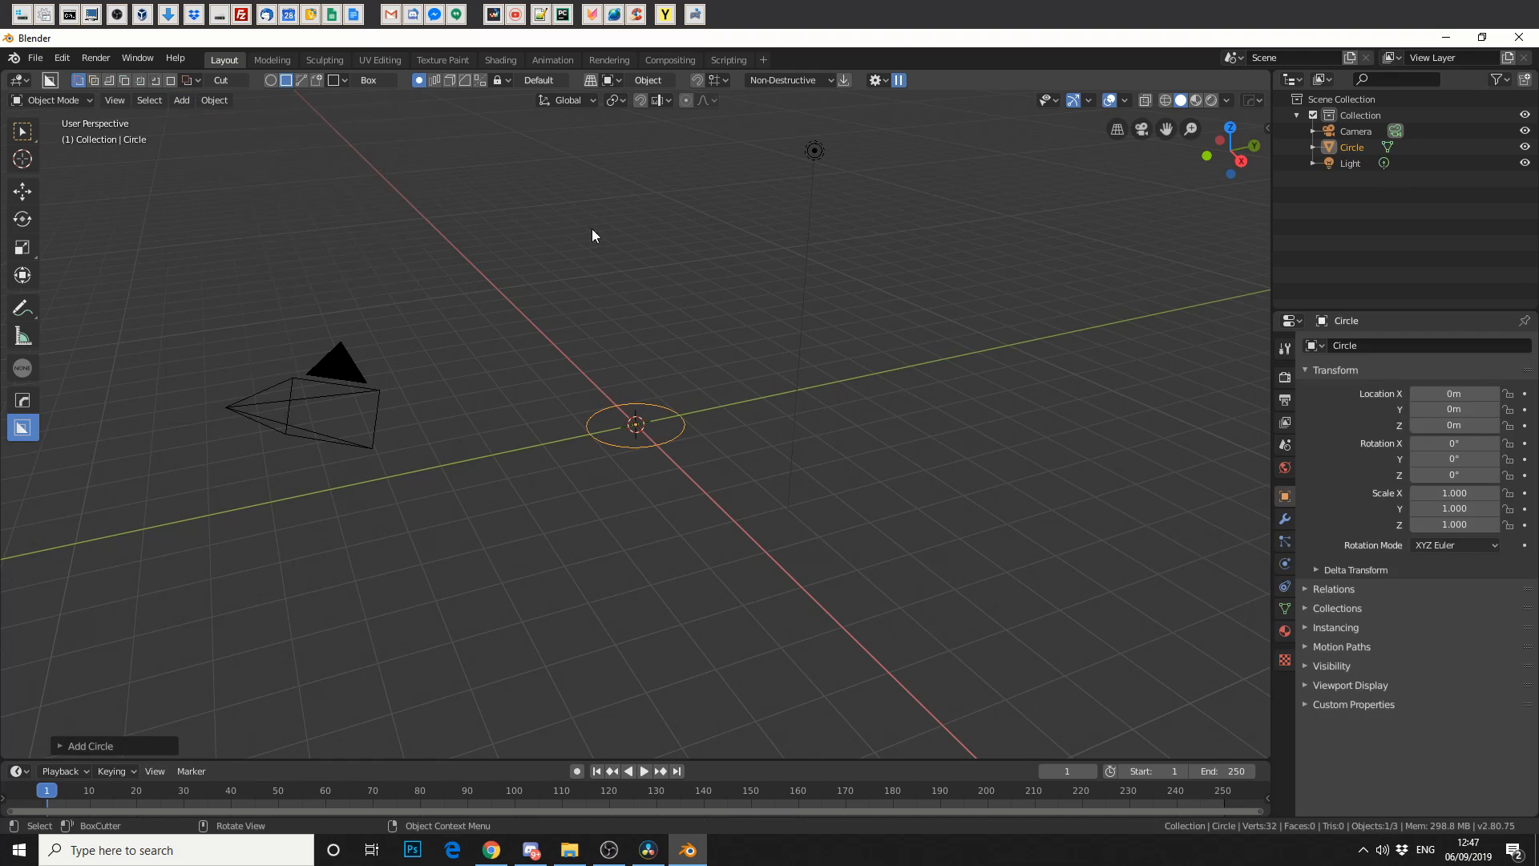
- Add a Screw modifier to the circle
{"action": "left_click", "coordinate": [1289, 517]}
{"action": "left_click", "coordinate": [1367, 345]}
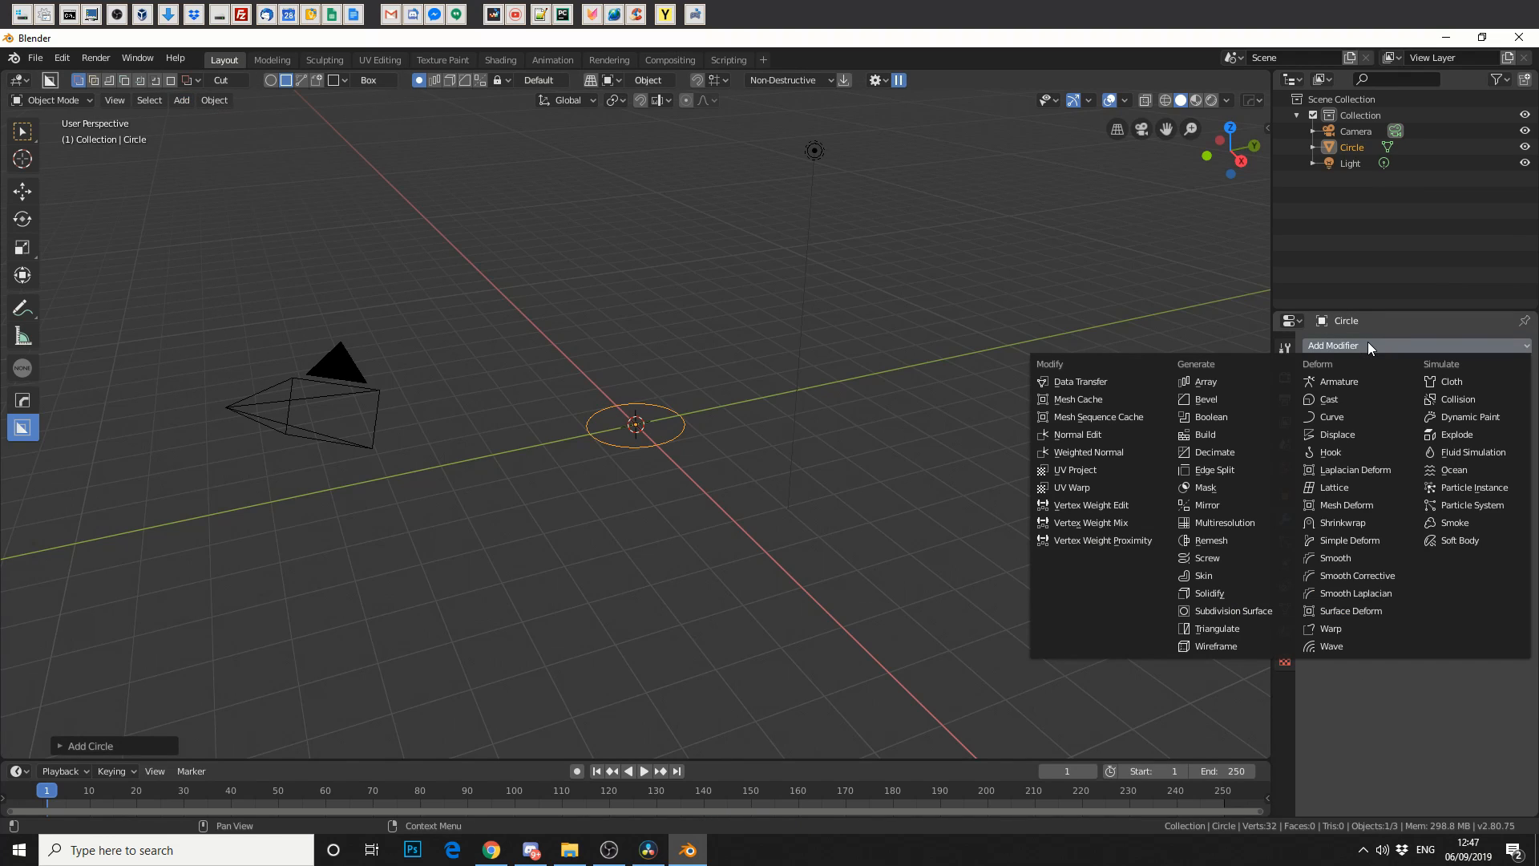
{"action": "left_click", "coordinate": [1235, 559]}
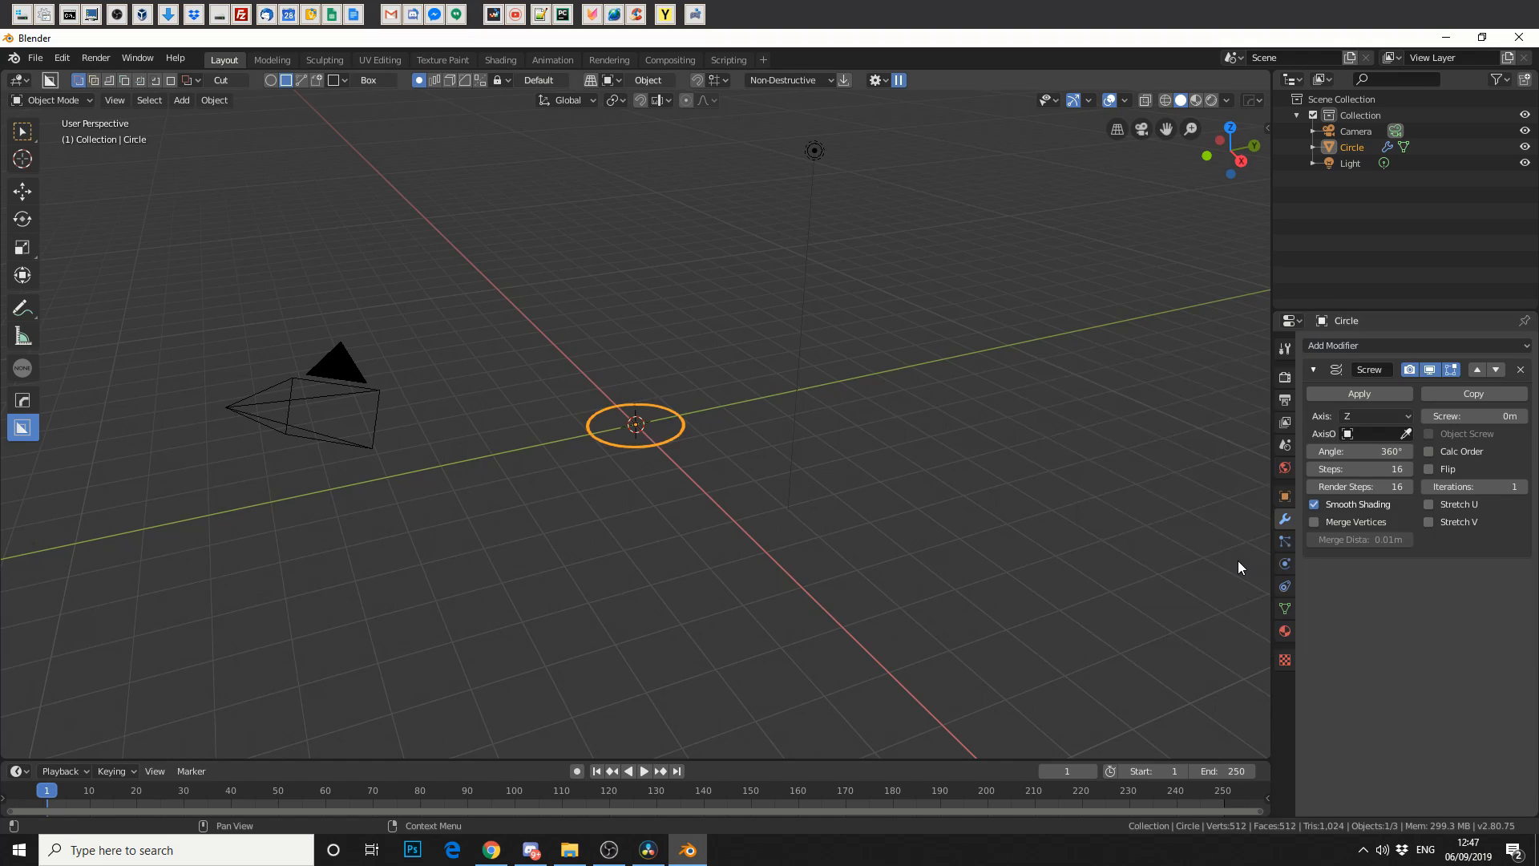
- Set the Screw modifier's axis to X and its screw distance to 6 m
{"action": "left_click", "coordinate": [1371, 413]}
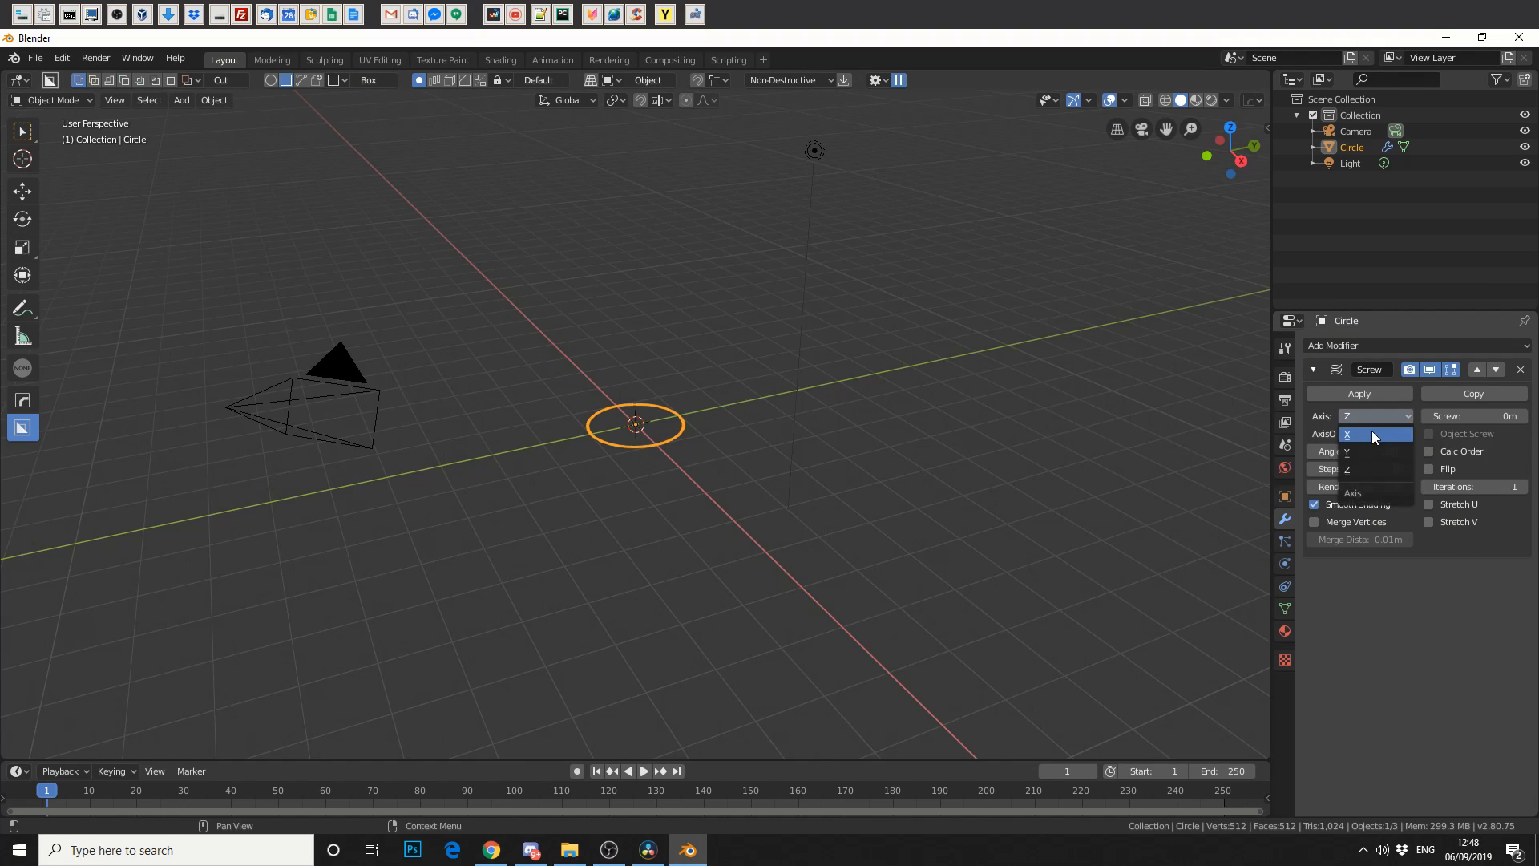
{"action": "left_click", "coordinate": [1373, 434]}
{"action": "left_click", "coordinate": [1467, 415]}
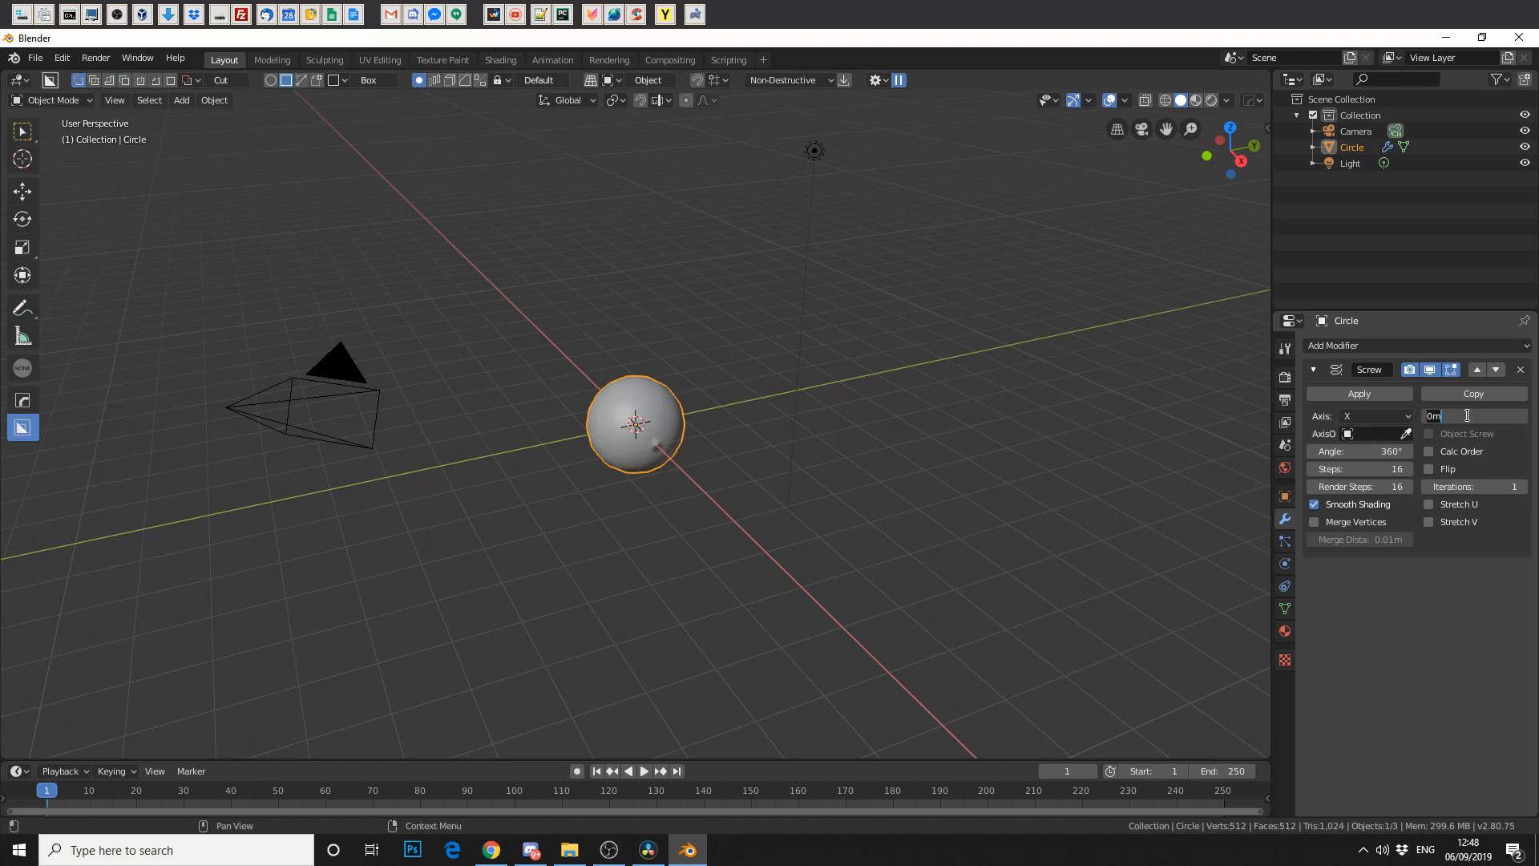
{"action": "type", "text": "6"}
{"action": "key", "text": "Return"}
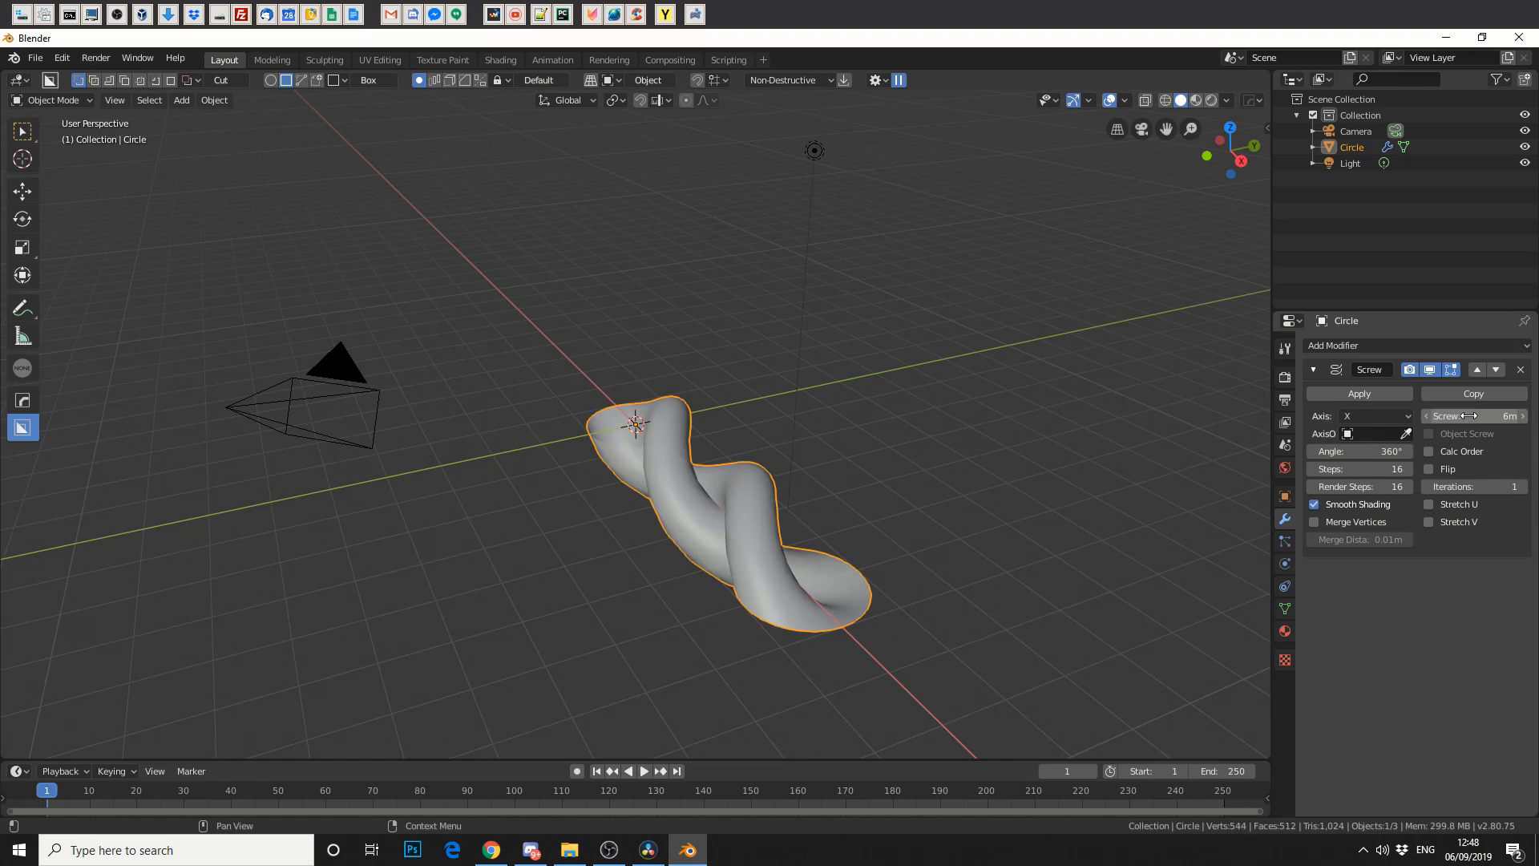
- Set both the Steps and the Render Steps of the Screw modifier to 32
{"action": "left_click", "coordinate": [1377, 468]}
{"action": "type", "text": "32"}
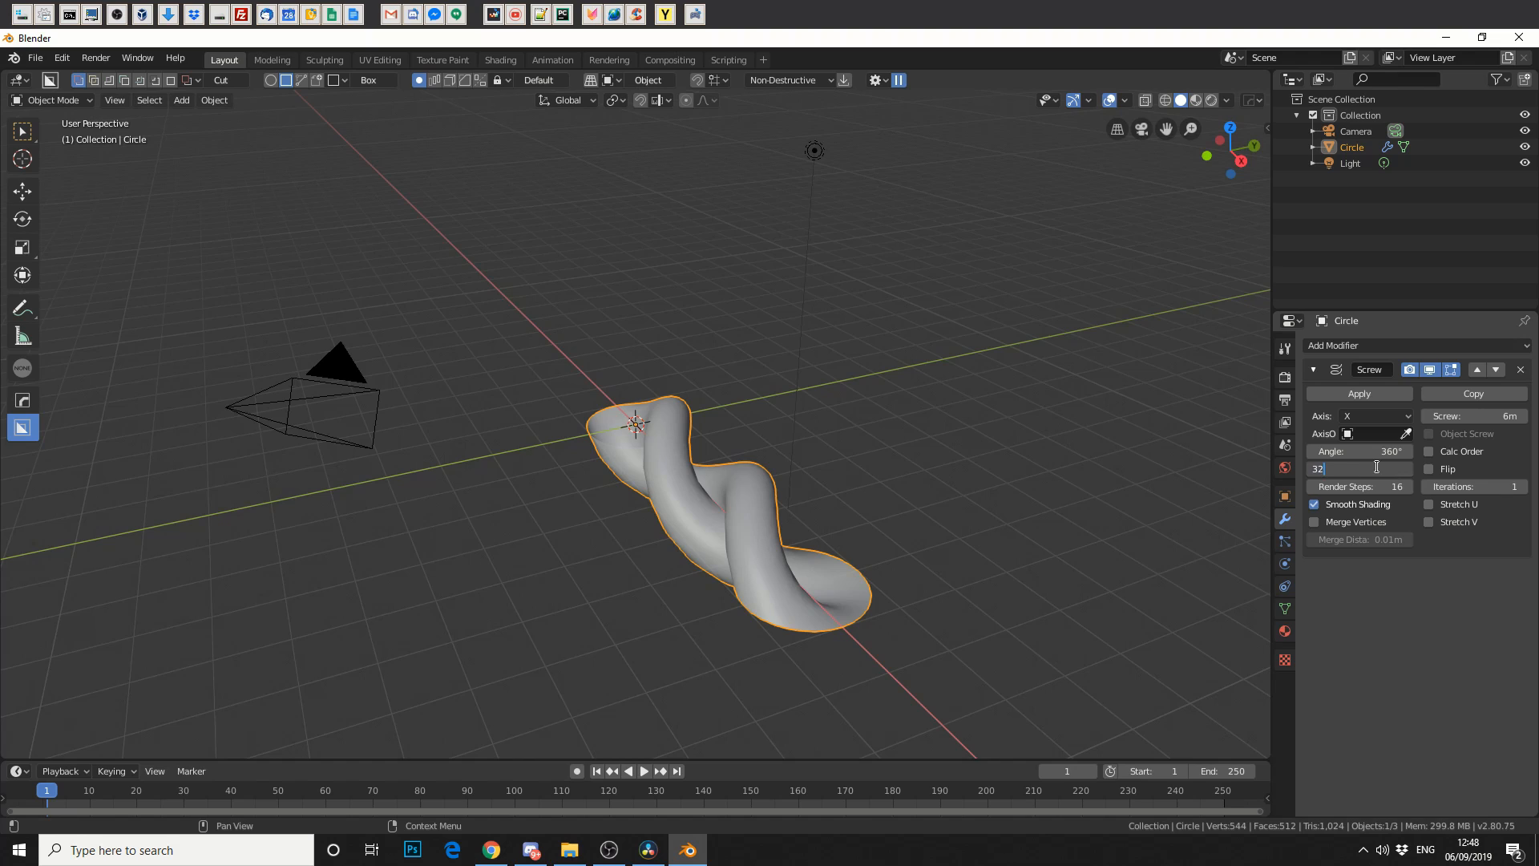
{"action": "key", "text": "Return"}
{"action": "left_click", "coordinate": [1363, 487]}
{"action": "type", "text": "32"}
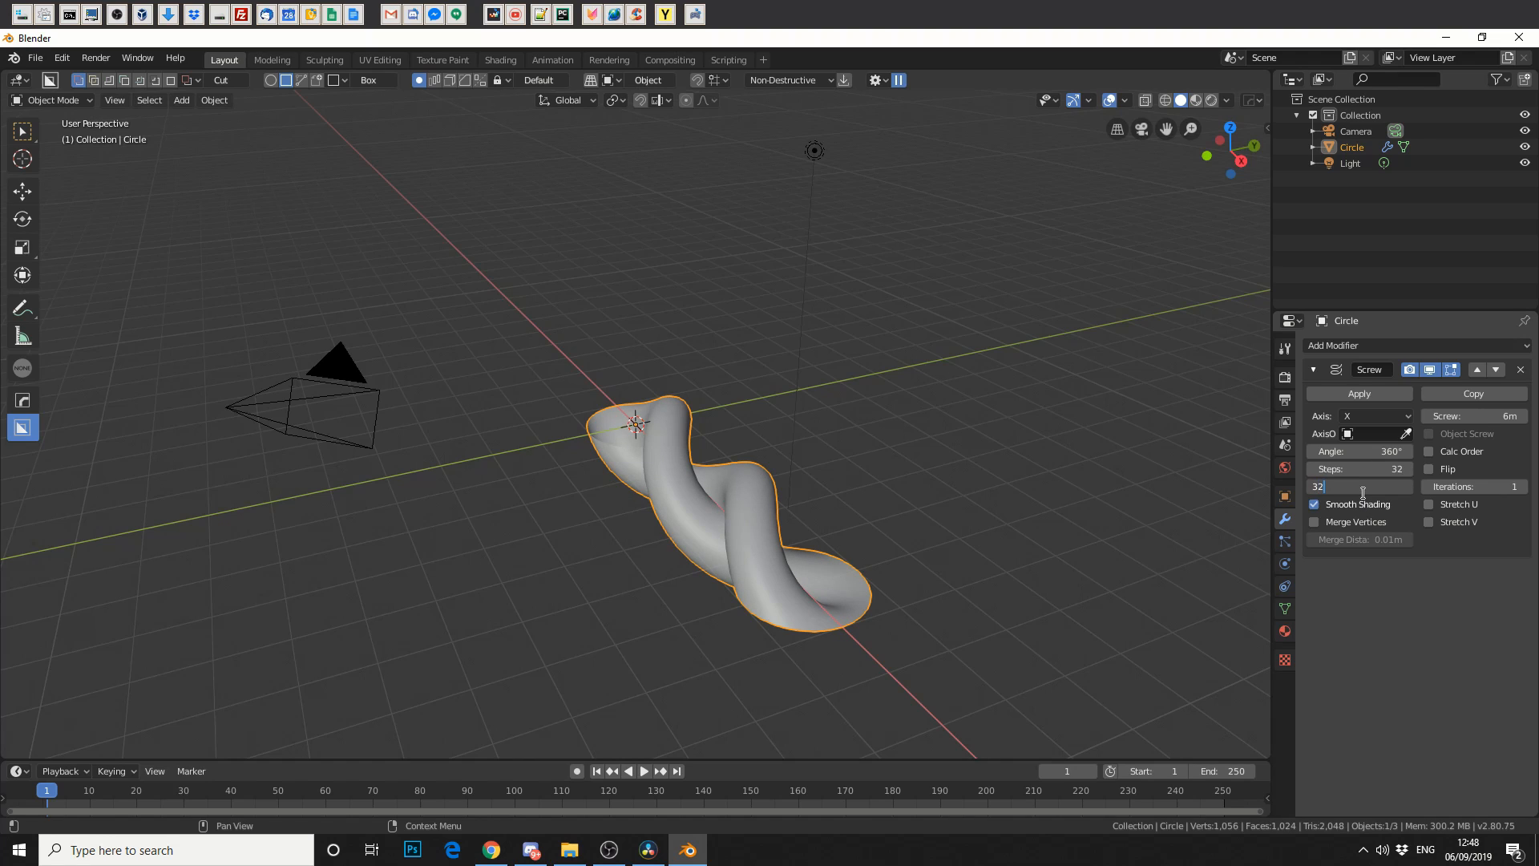
{"action": "key", "text": "Return"}
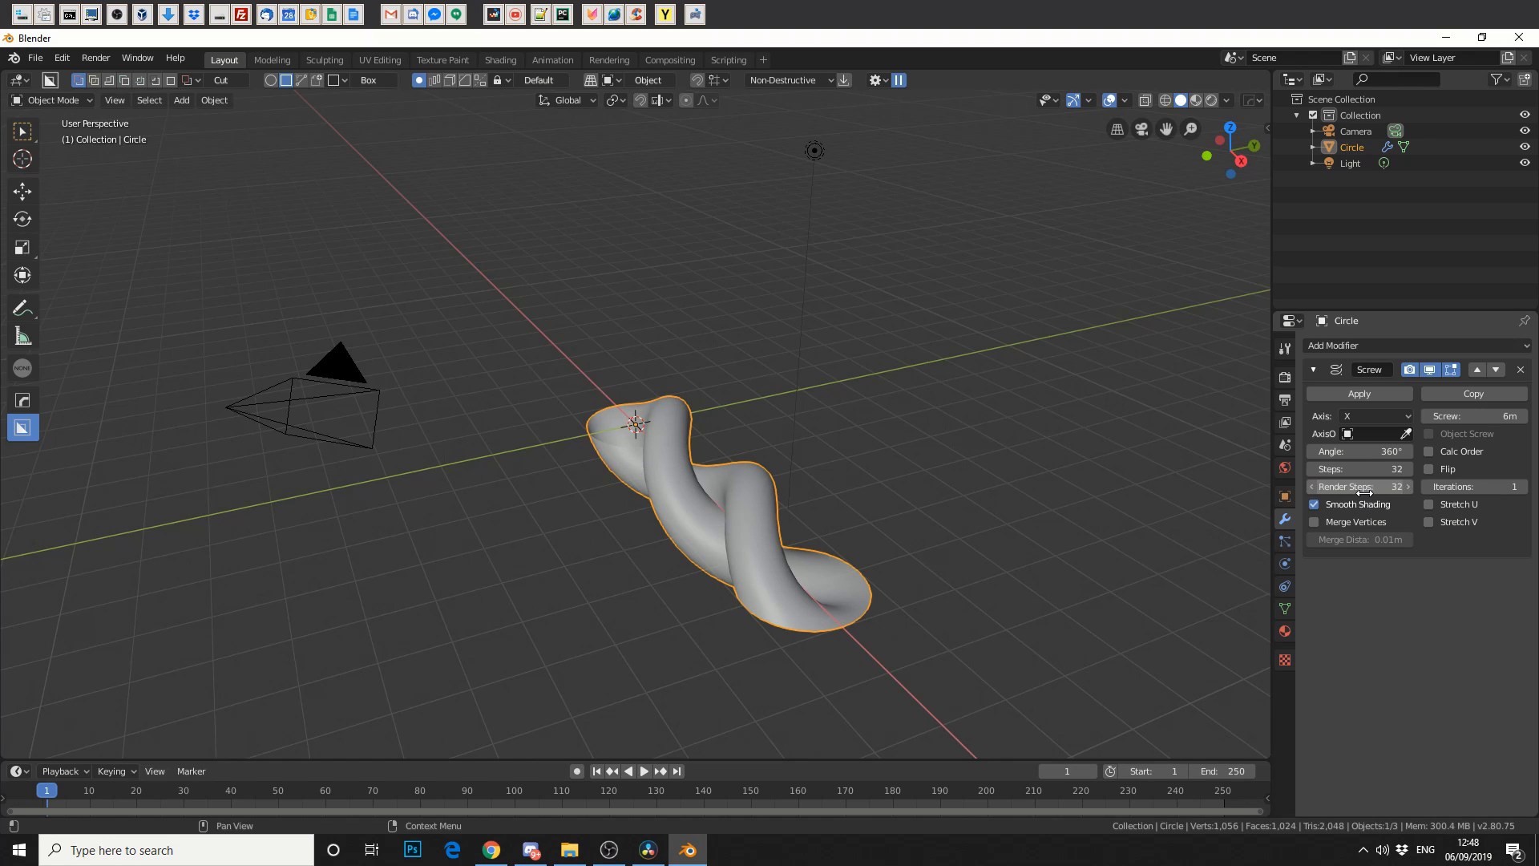
- Try the Screw modifier with 4 iterations, and set the iterations back to 1
{"action": "scroll", "coordinate": [1107, 505], "scroll_direction": "down", "scroll_amount": 5}
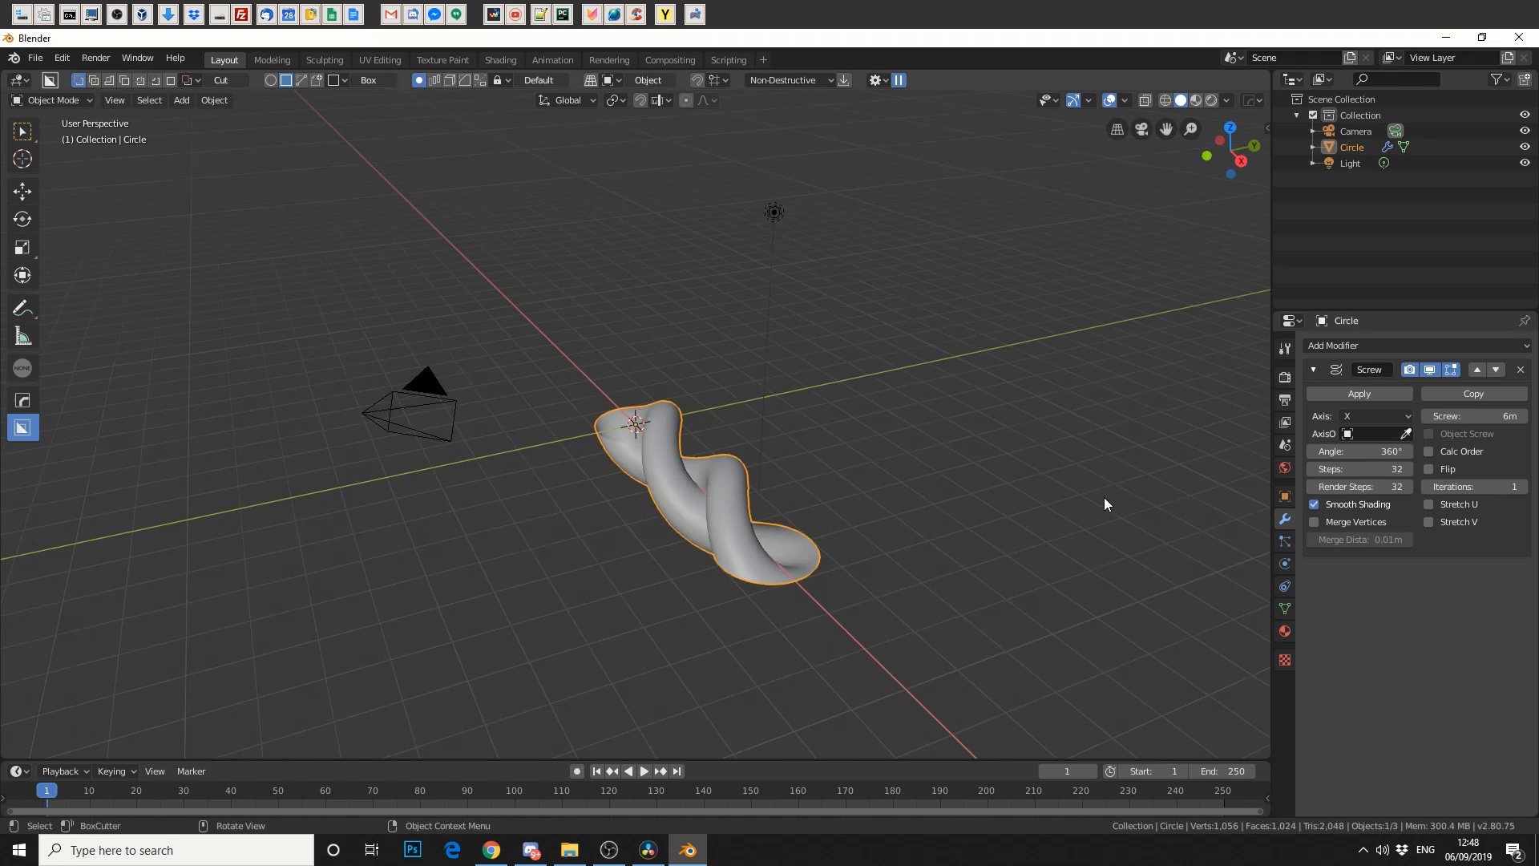
{"action": "left_click", "coordinate": [1454, 486]}
{"action": "type", "text": "4"}
{"action": "key", "text": "Return"}
{"action": "scroll", "coordinate": [1055, 578], "scroll_direction": "down", "scroll_amount": 5}
{"action": "scroll", "coordinate": [1055, 578], "scroll_direction": "up", "scroll_amount": 1}
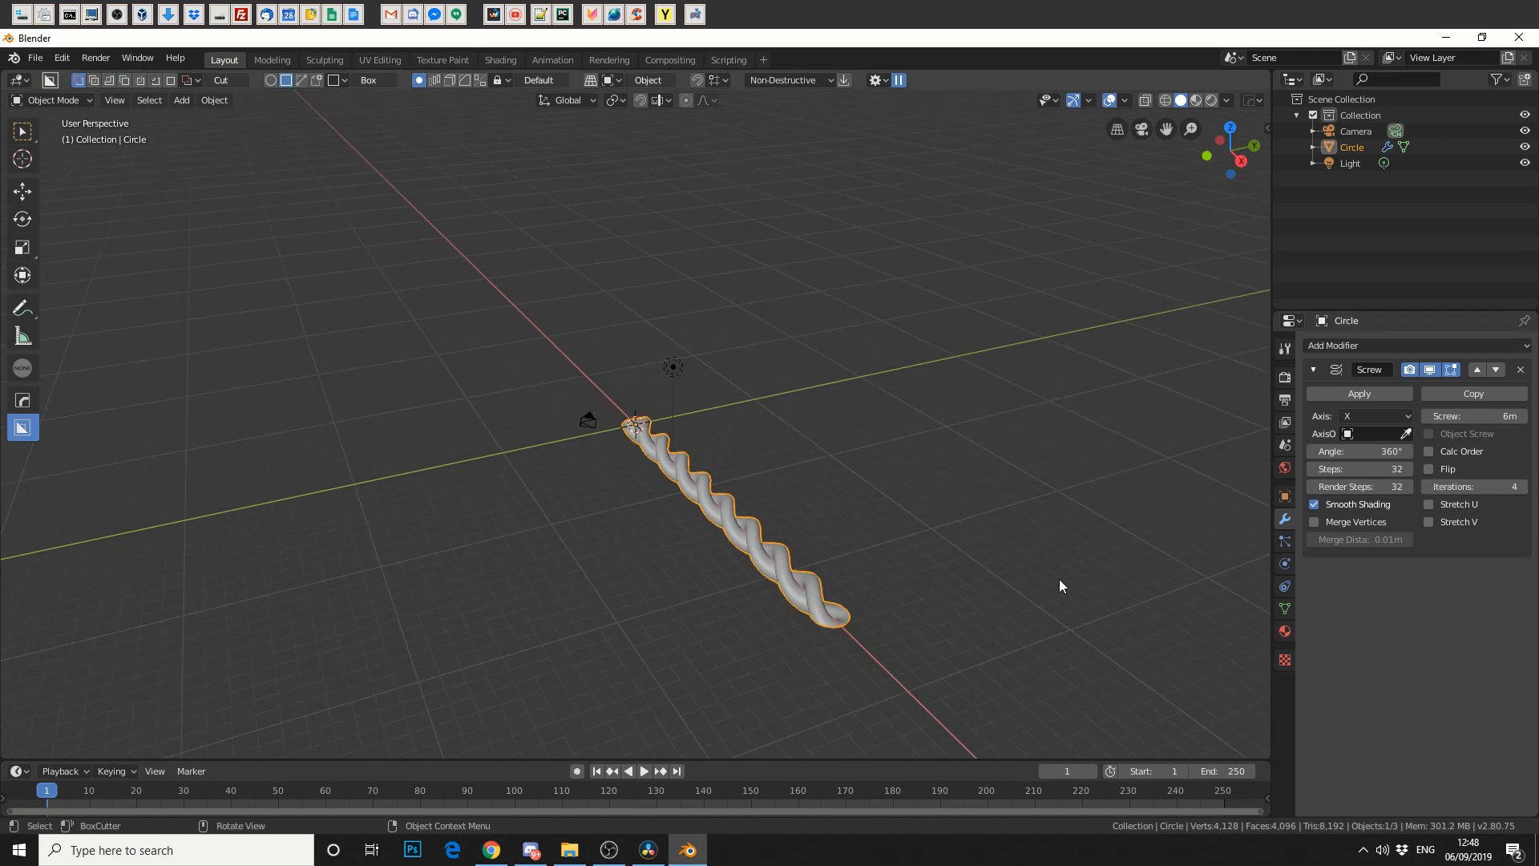
{"action": "left_click", "coordinate": [1480, 485]}
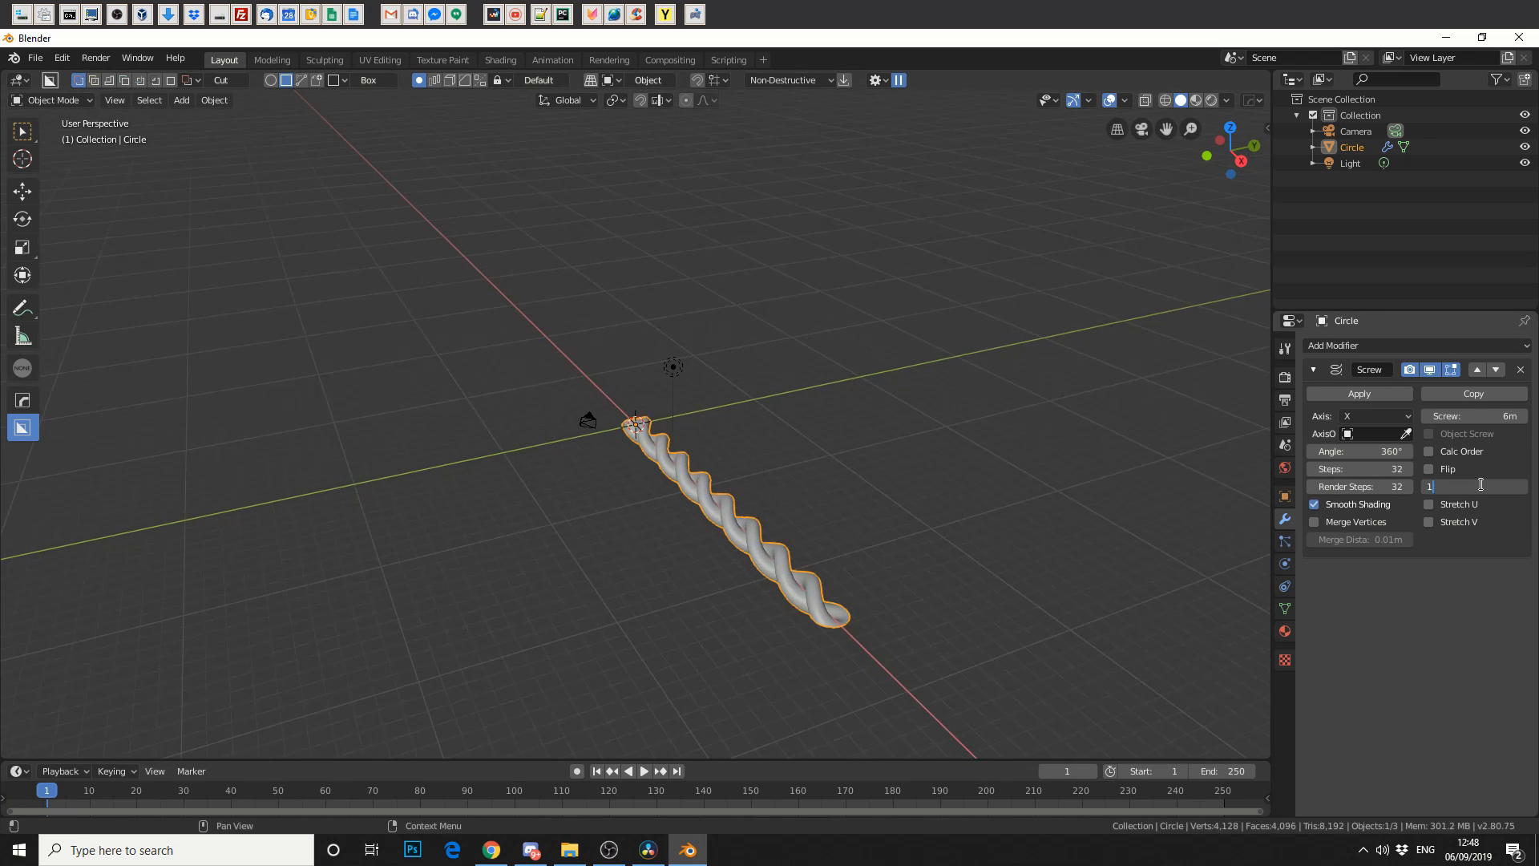
{"action": "key", "text": "Return"}
{"action": "scroll", "coordinate": [988, 503], "scroll_direction": "up", "scroll_amount": 2}
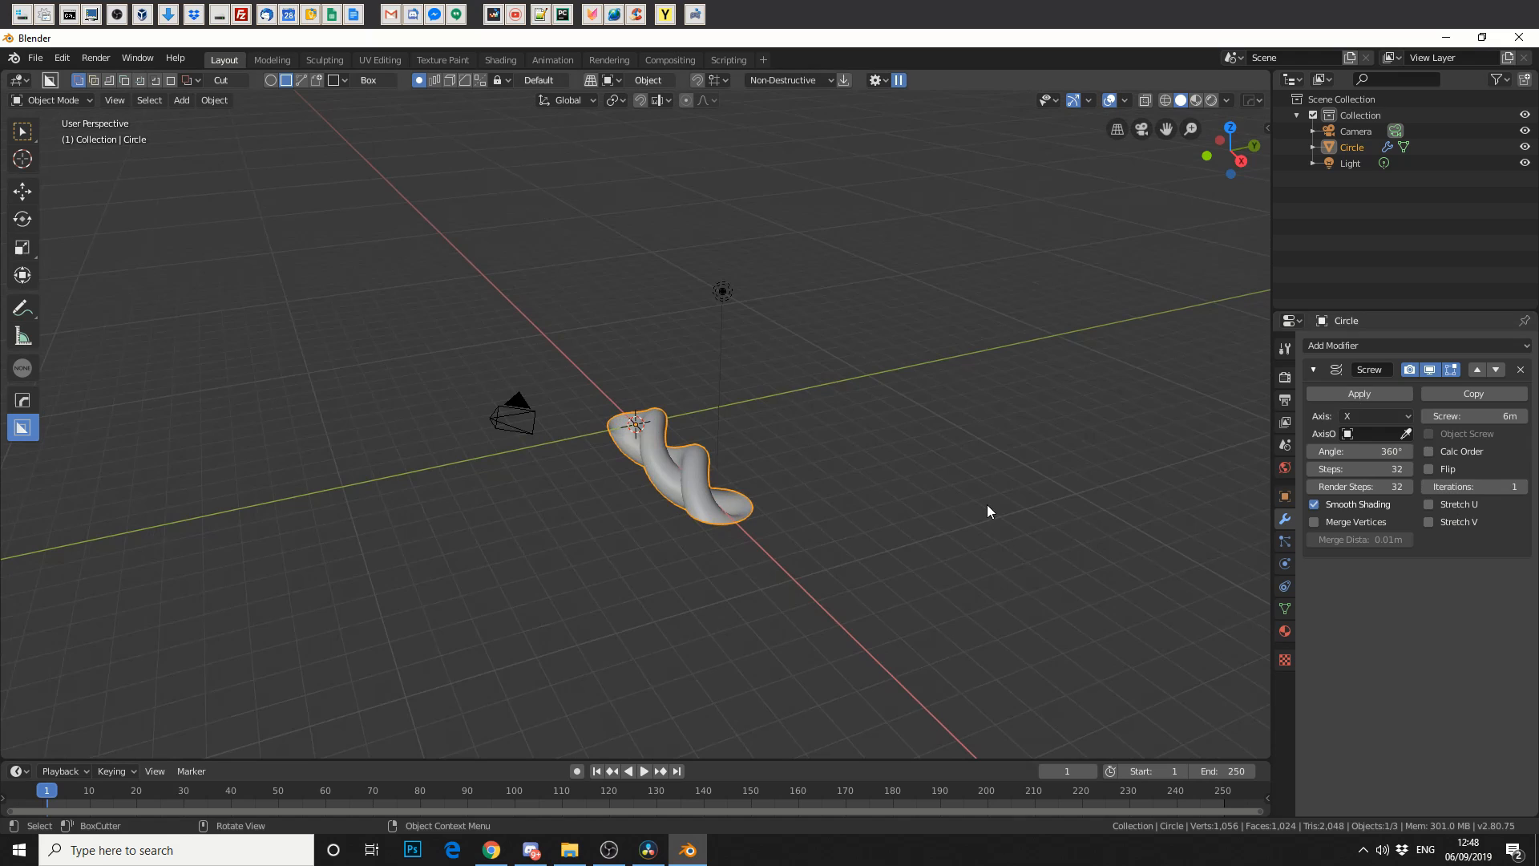
- Apply the Screw modifier and move the twisted mesh along the negative X axis, clear of the origin
{"action": "left_click", "coordinate": [1358, 395]}
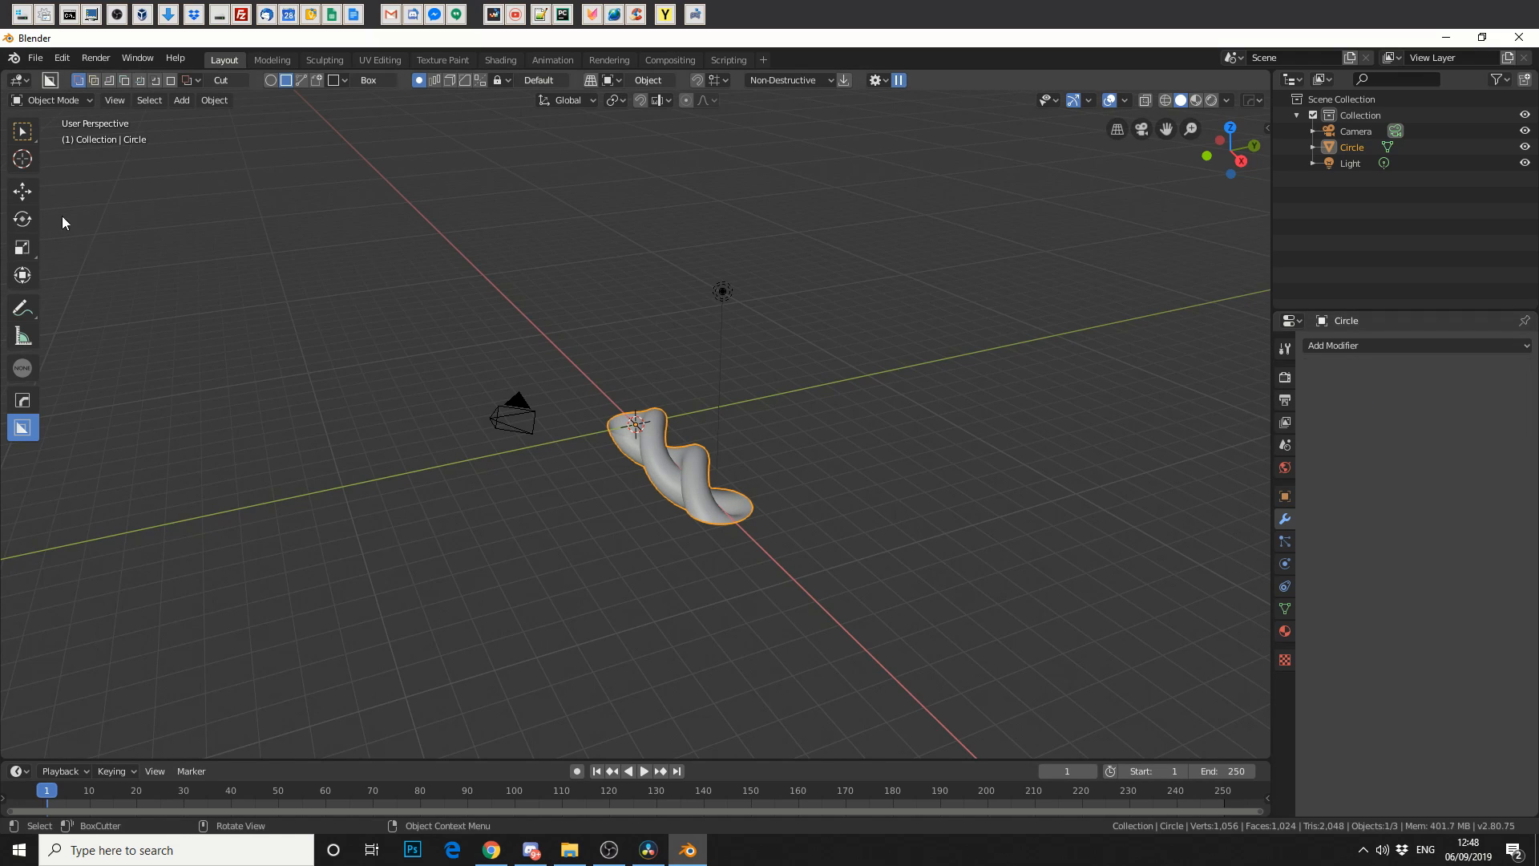
{"action": "left_click", "coordinate": [23, 190]}
{"action": "left_click_drag", "start_coordinate": [672, 444], "coordinate": [542, 351]}
- Add a UV sphere at the origin
{"action": "middle_click_drag", "start_coordinate": [702, 502], "coordinate": [764, 517]}
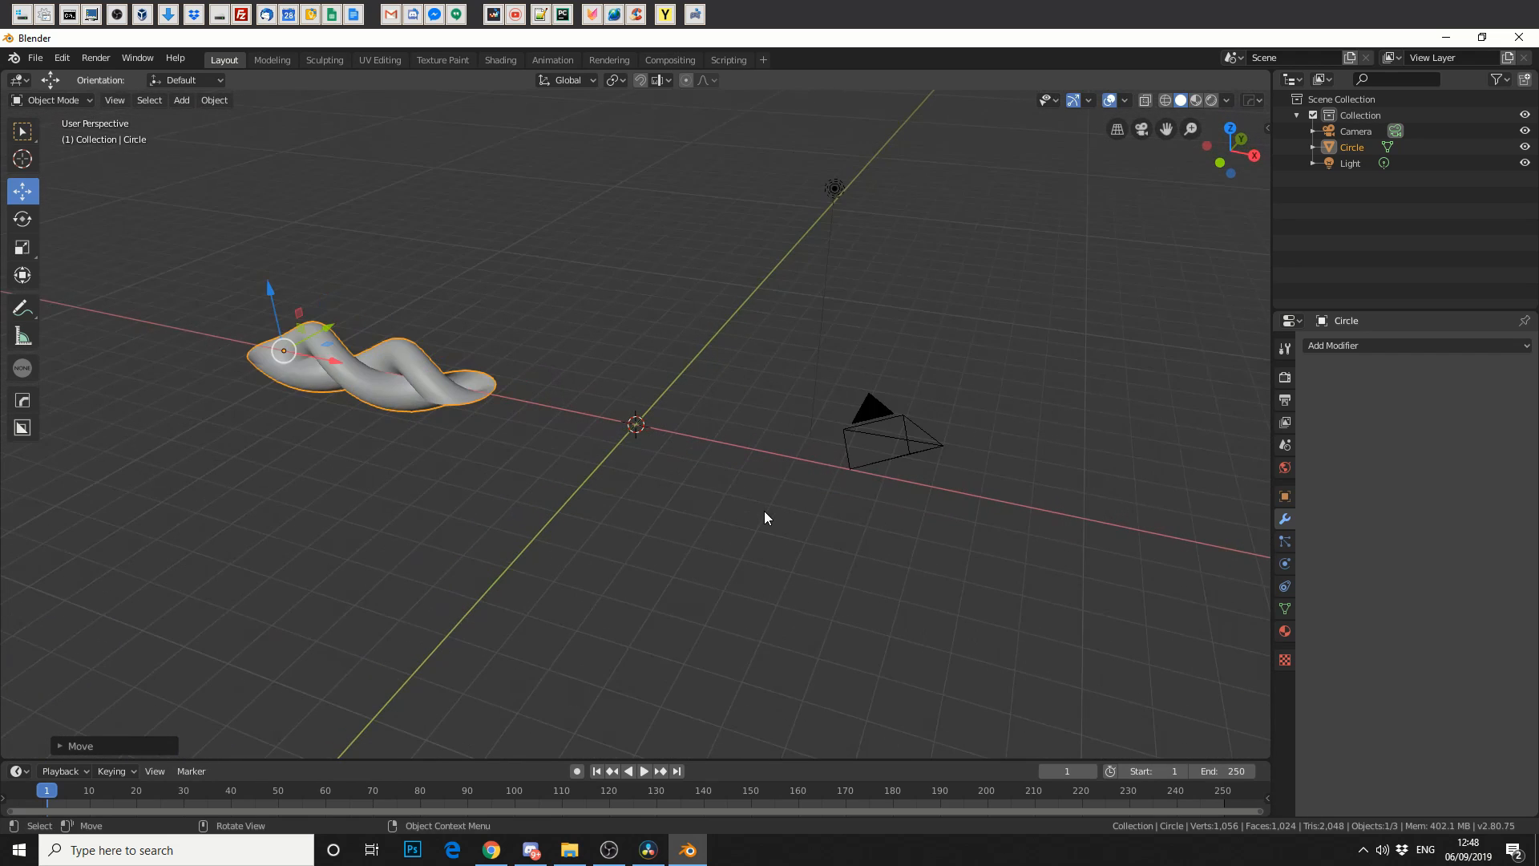
{"action": "left_click", "coordinate": [180, 103]}
{"action": "mouse_move", "coordinate": [195, 122]}
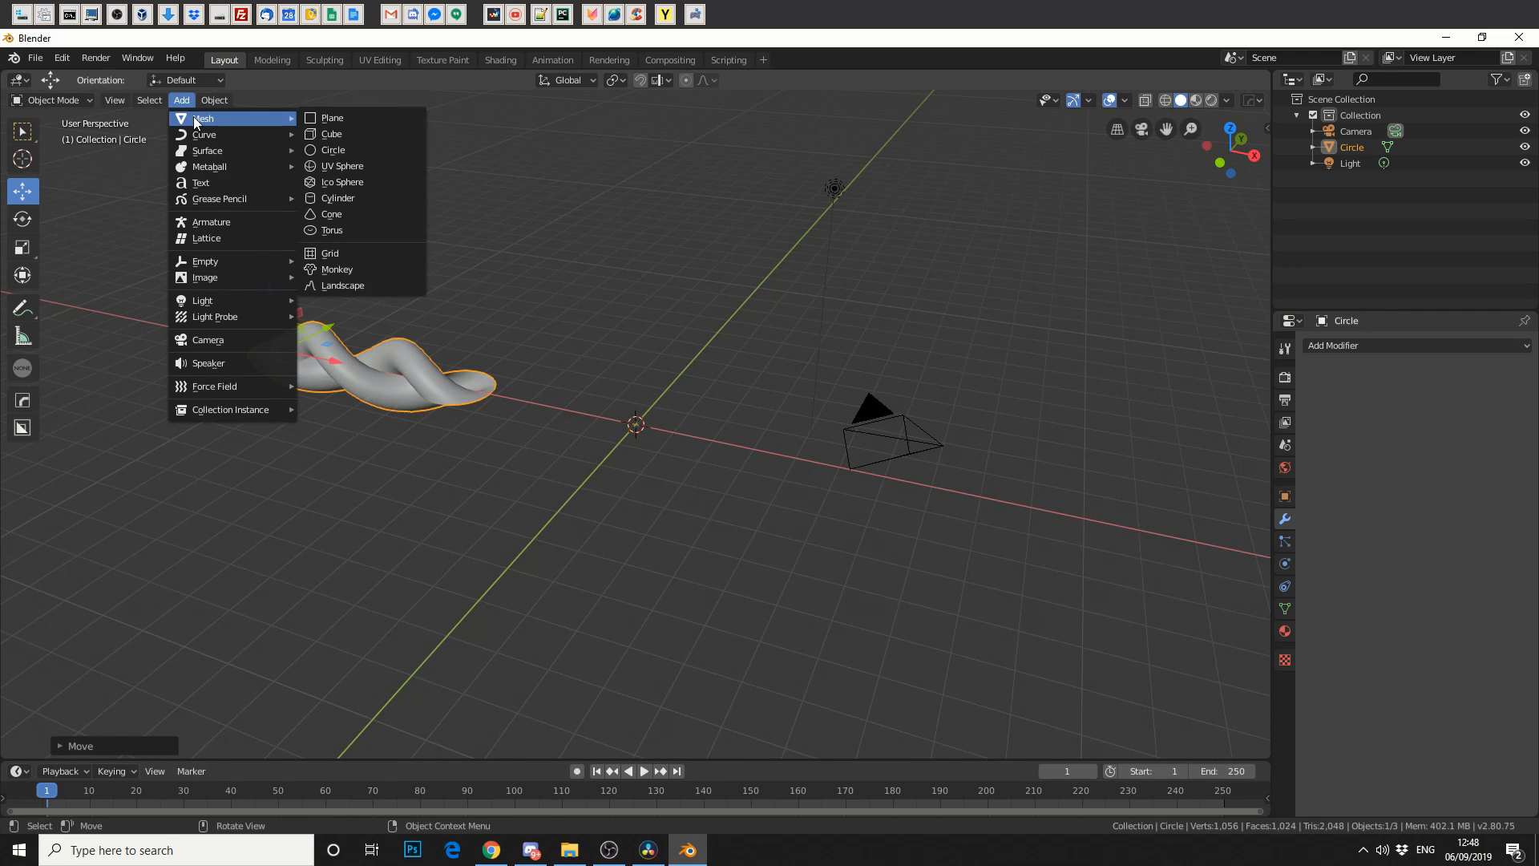
{"action": "left_click", "coordinate": [351, 170]}
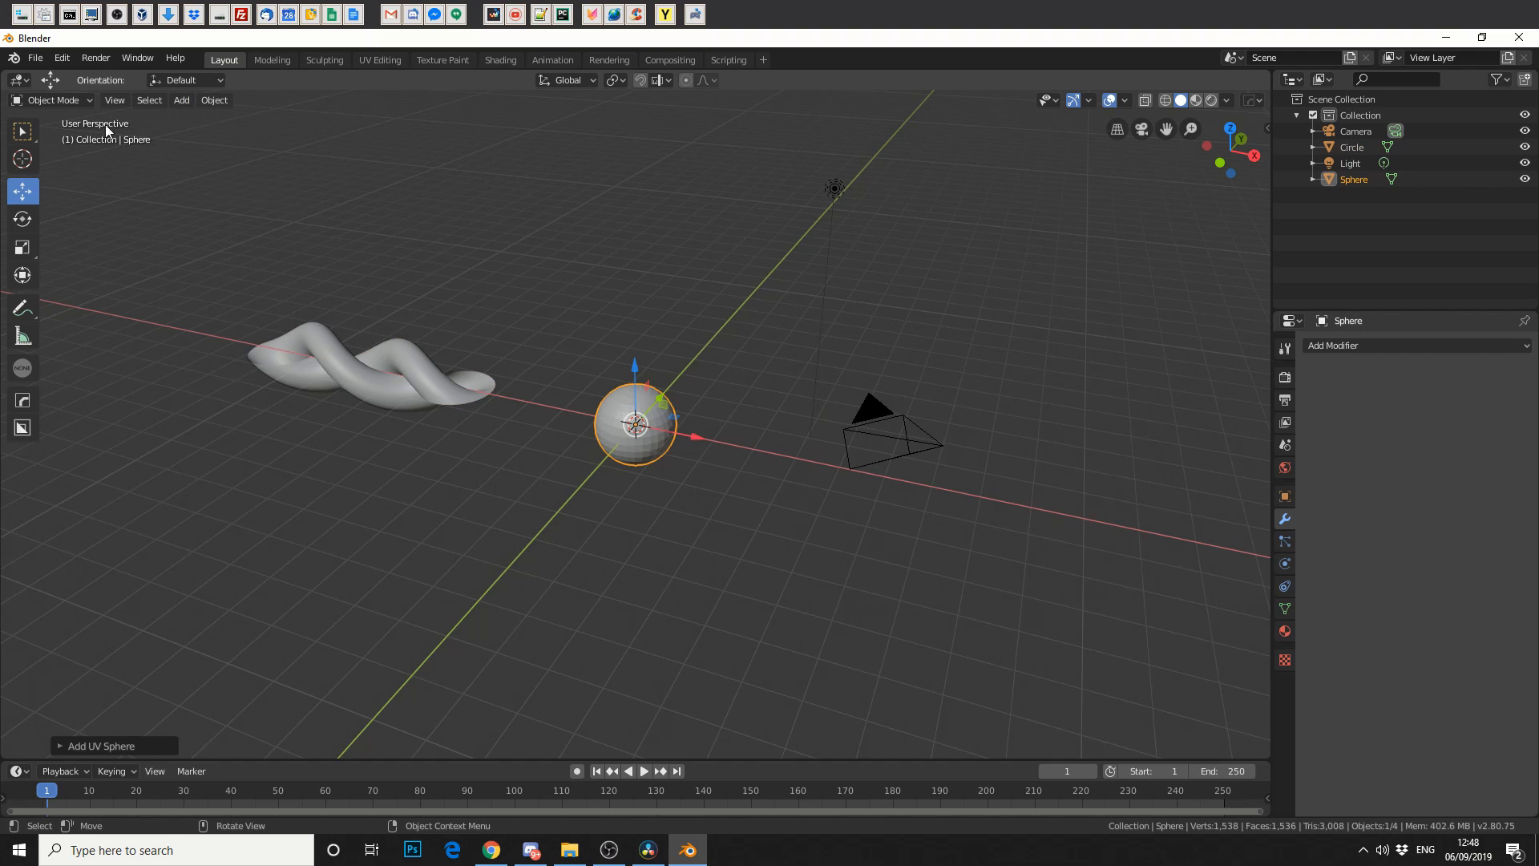
- Enter Edit Mode on the sphere with face selection active and clear the selection
{"action": "left_click", "coordinate": [67, 100]}
{"action": "left_click", "coordinate": [53, 135]}
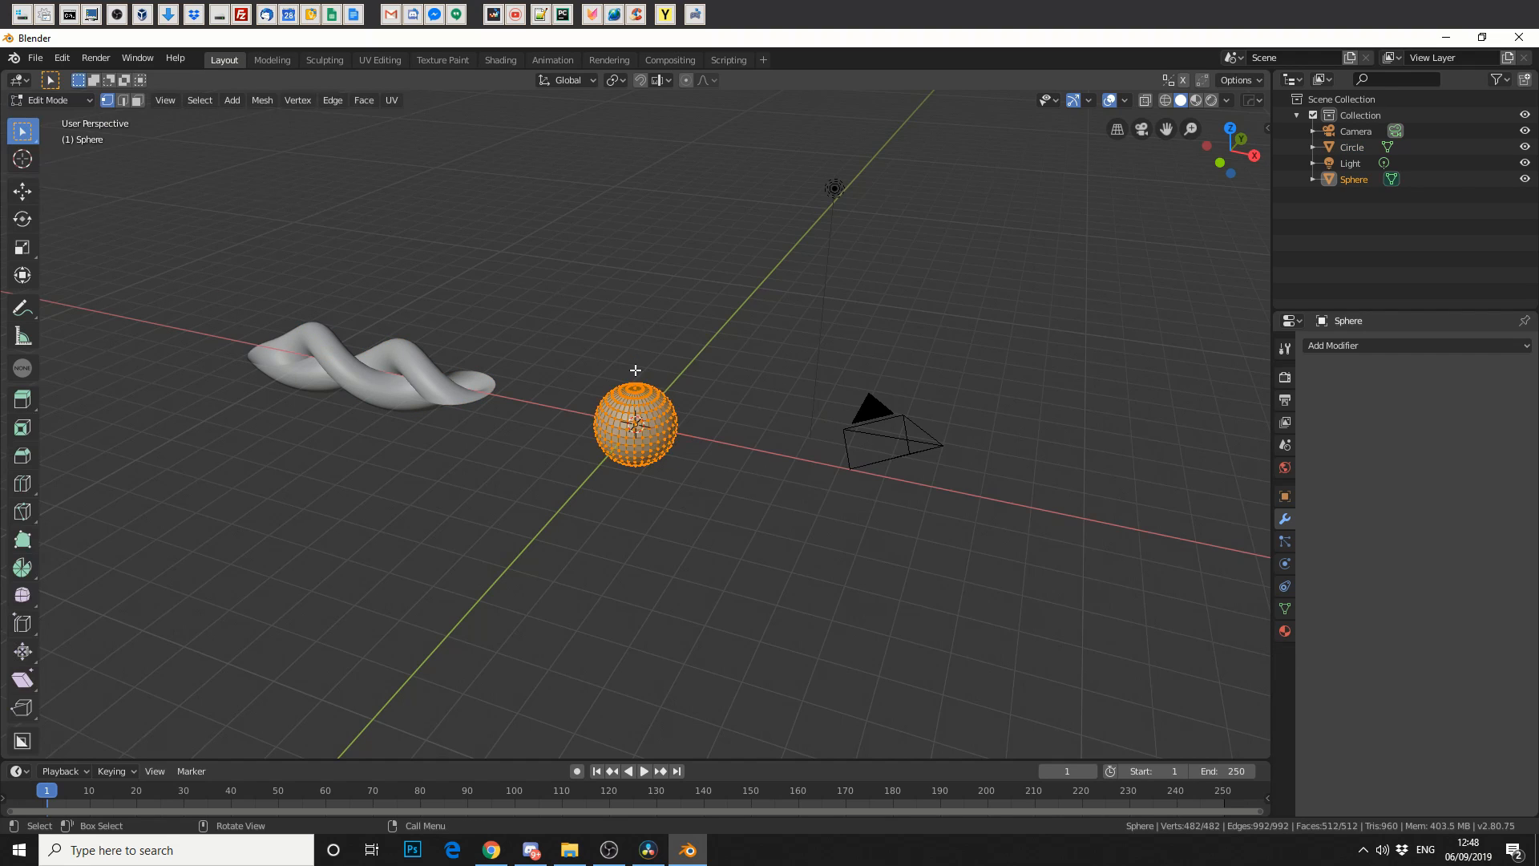
{"action": "scroll", "coordinate": [165, 134], "scroll_direction": "up", "scroll_amount": 4}
{"action": "left_click", "coordinate": [136, 102]}
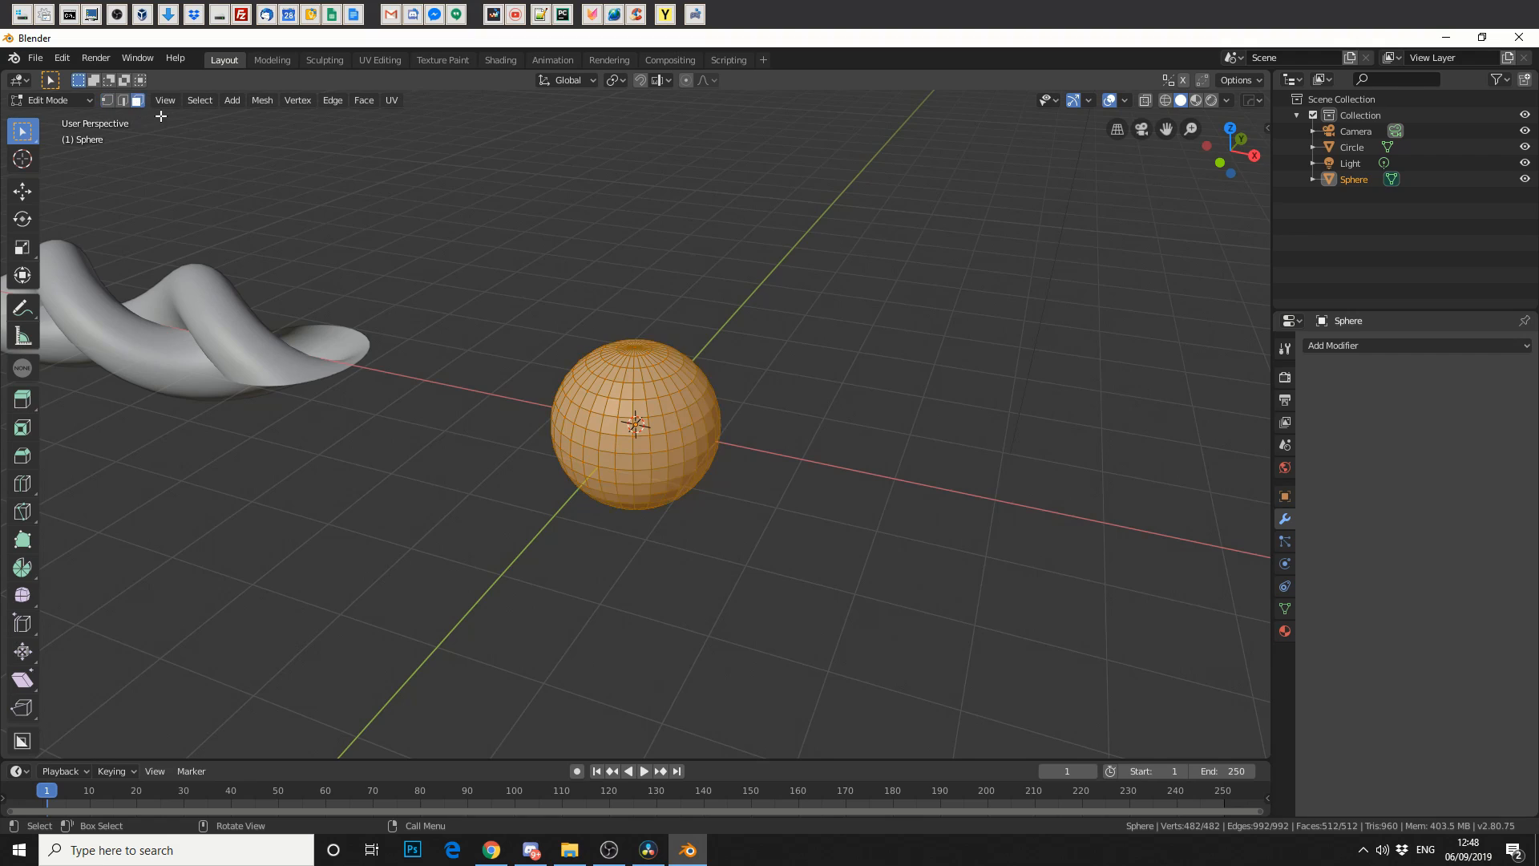
{"action": "left_click", "coordinate": [768, 341]}
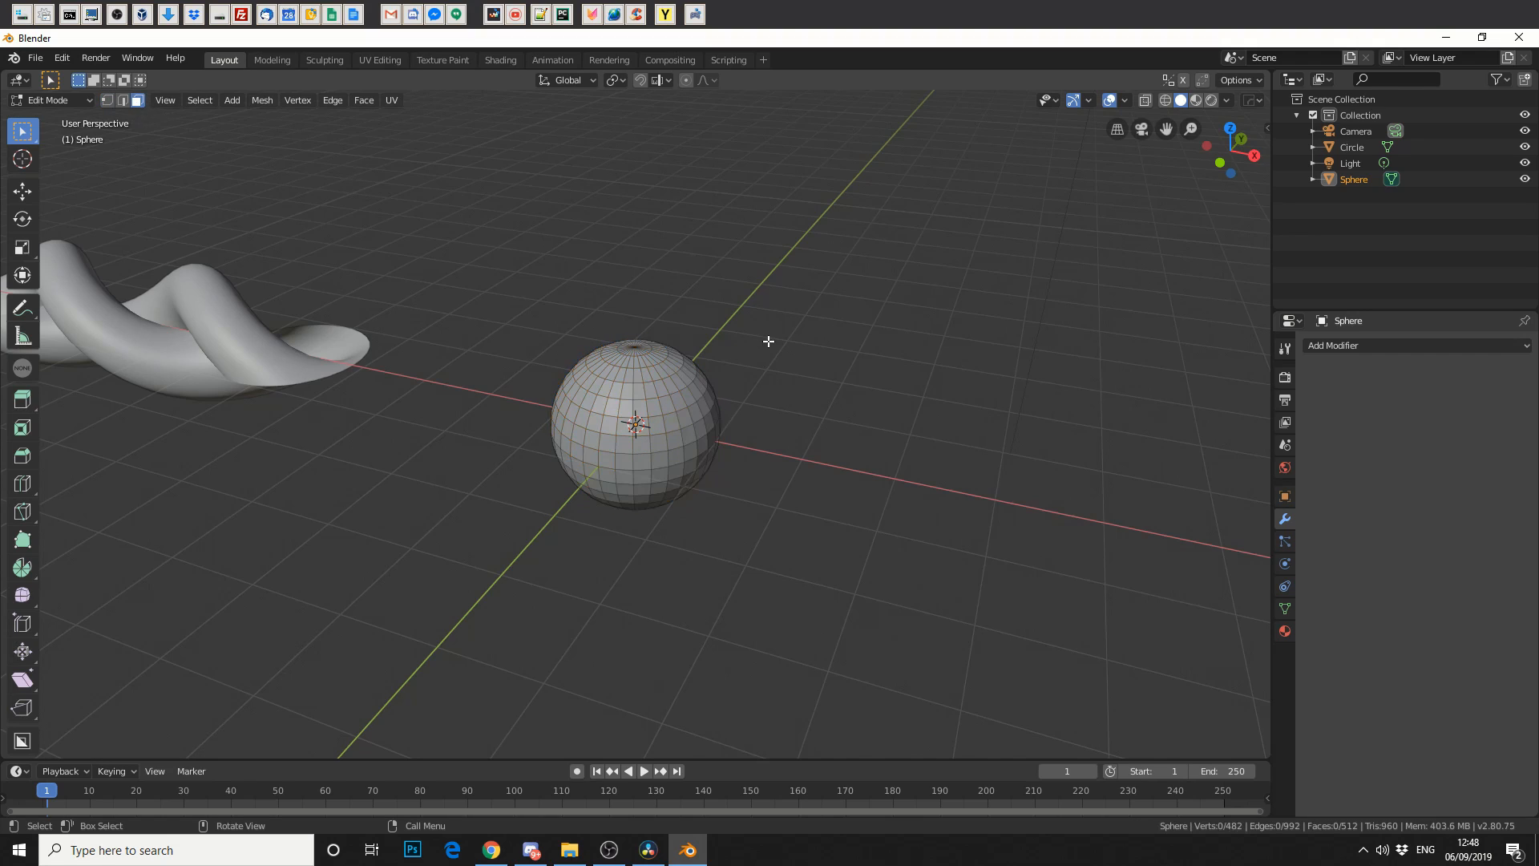
- Select the horizontal face loop near the top of the sphere and delete its vertices
{"action": "left_click", "coordinate": [630, 393], "text": "alt"}
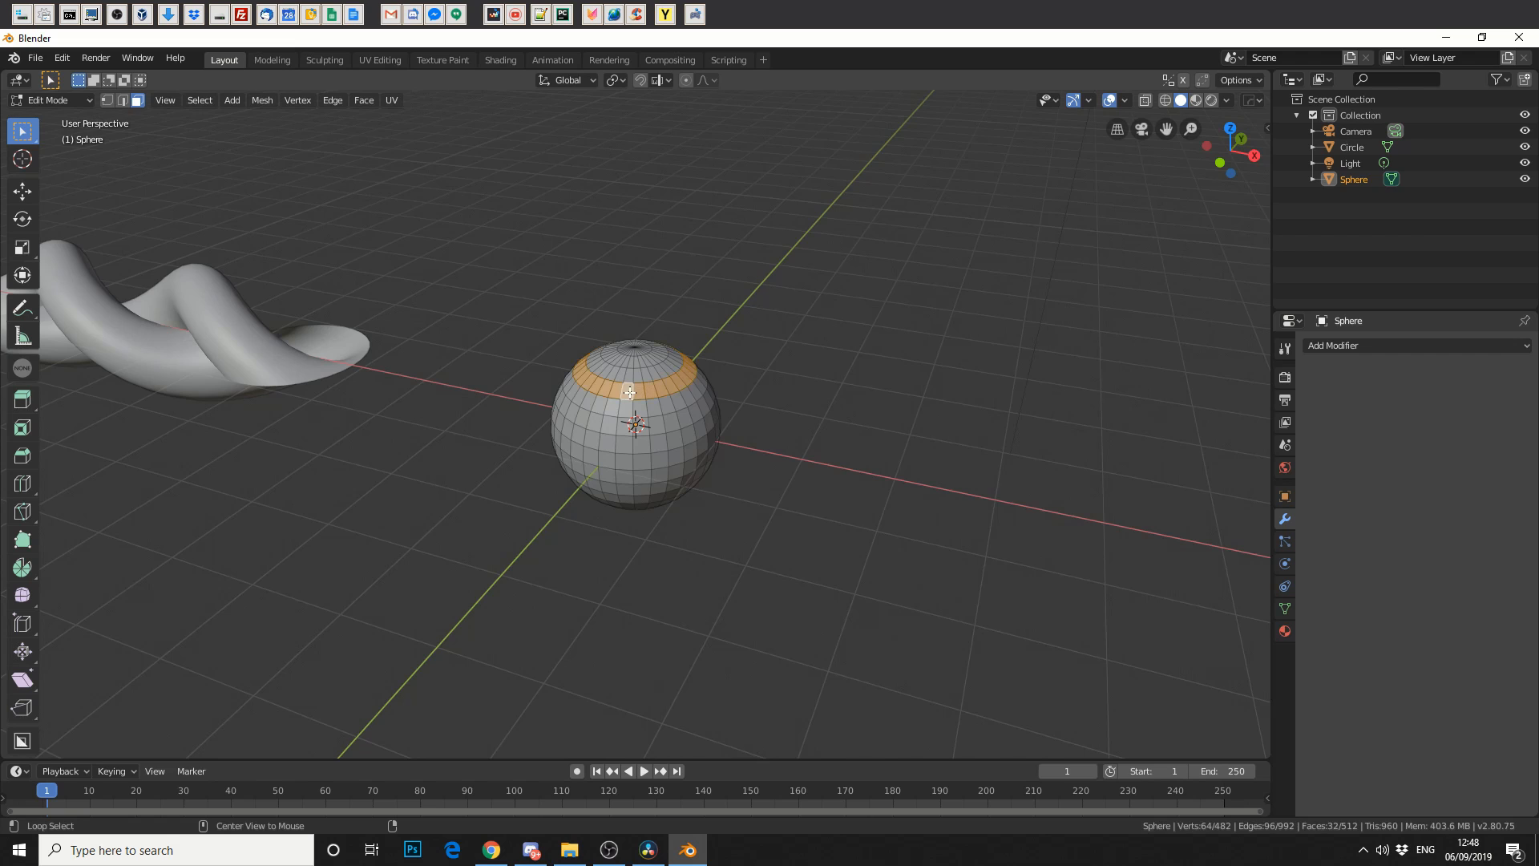
{"action": "key", "text": "x"}
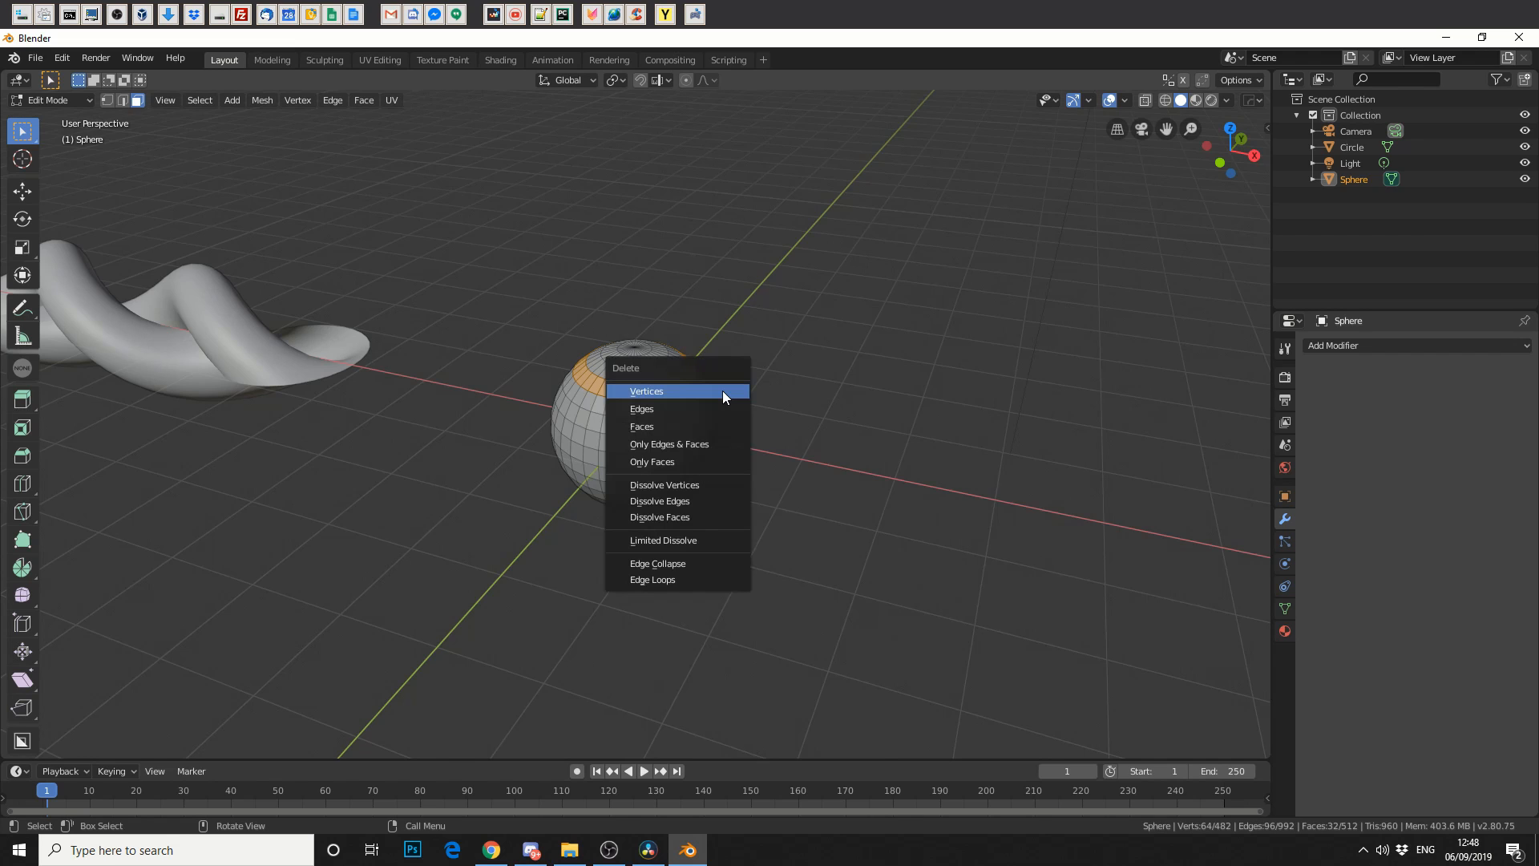
{"action": "left_click", "coordinate": [723, 391]}
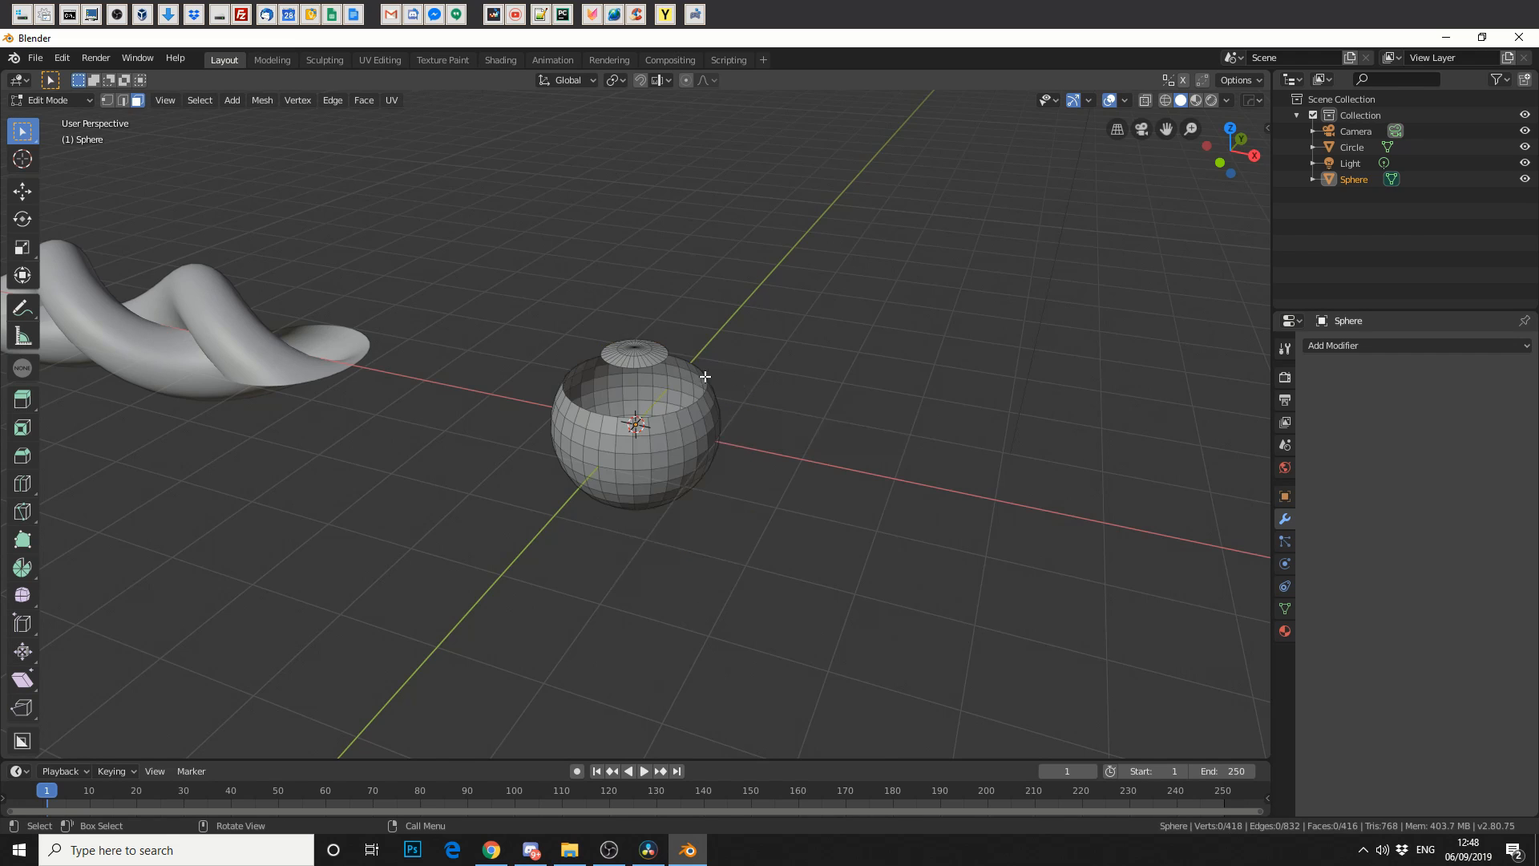
- Select the detached cap above the sphere and delete its vertices to leave an open bowl
{"action": "scroll", "coordinate": [701, 372], "scroll_direction": "up", "scroll_amount": 3}
{"action": "middle_click_drag", "start_coordinate": [701, 371], "coordinate": [728, 317]}
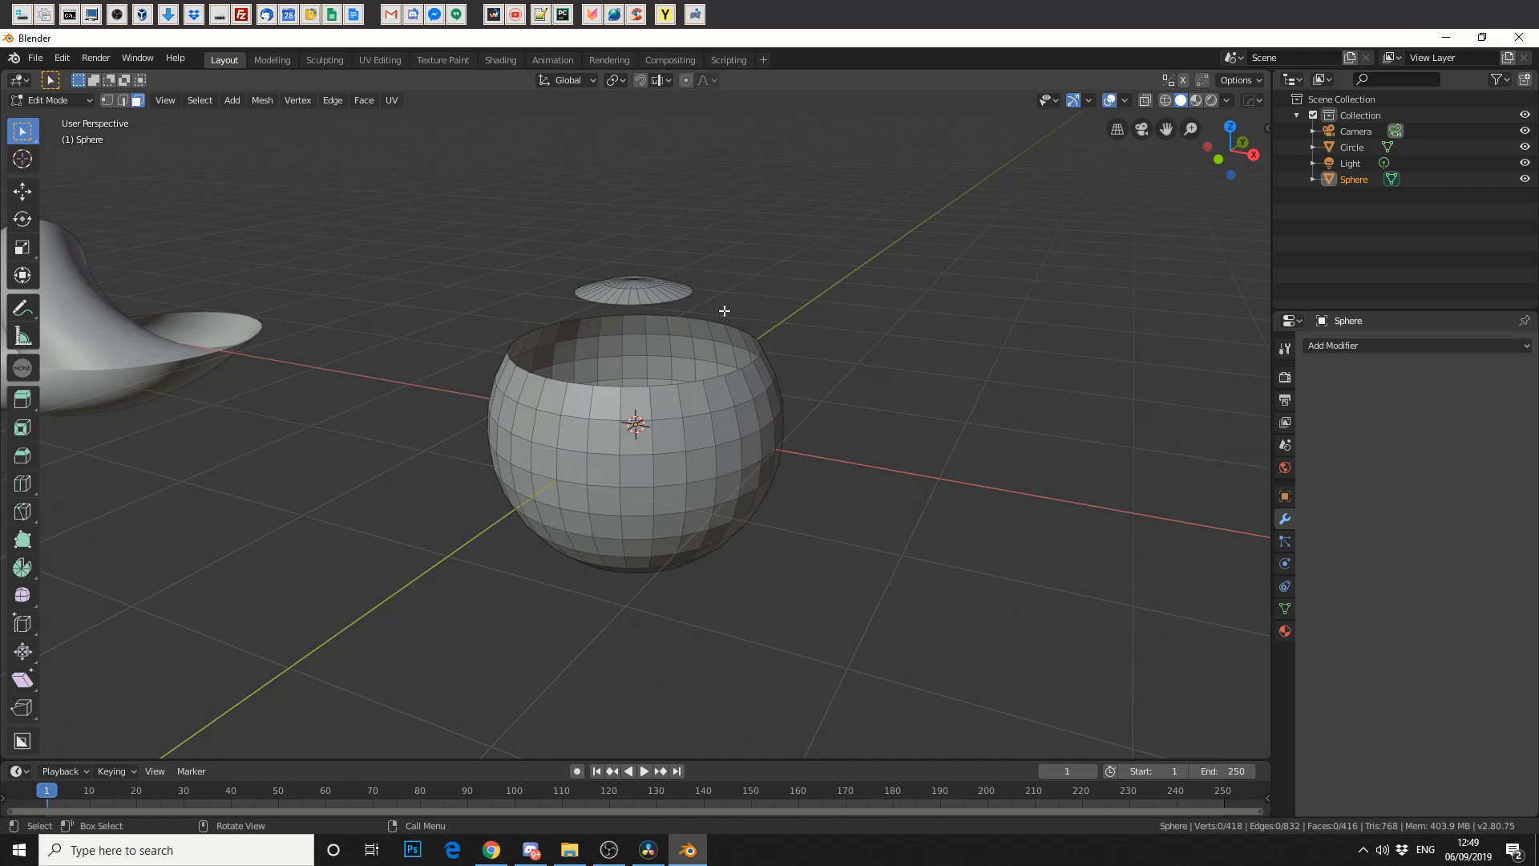
{"action": "left_click_drag", "start_coordinate": [537, 254], "coordinate": [726, 311]}
{"action": "middle_click_drag", "start_coordinate": [794, 320], "coordinate": [711, 361]}
{"action": "key", "text": "x"}
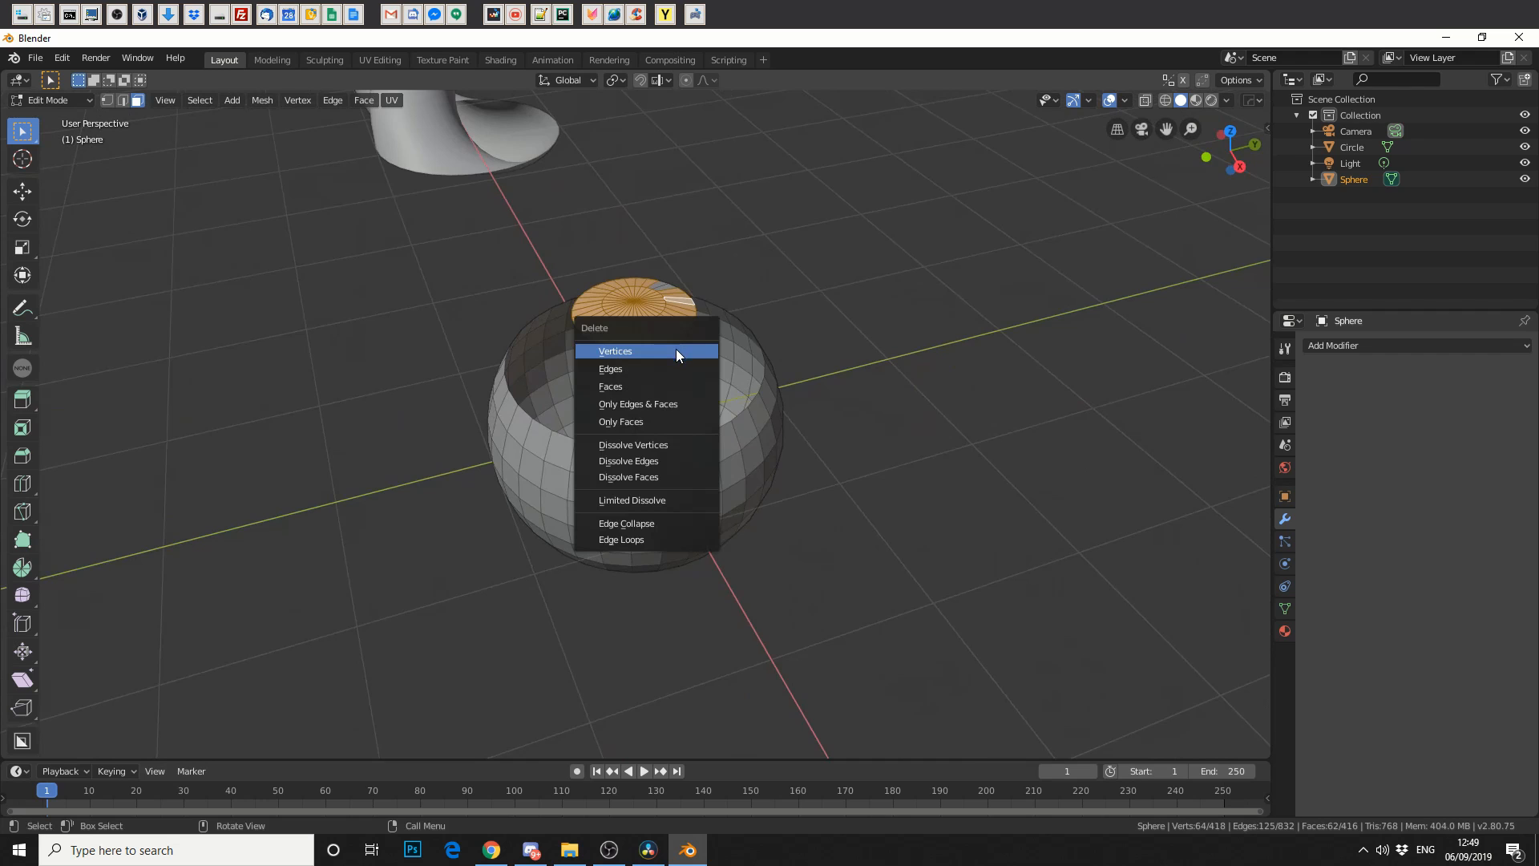
{"action": "left_click", "coordinate": [675, 350]}
{"action": "middle_click_drag", "start_coordinate": [842, 320], "coordinate": [948, 299]}
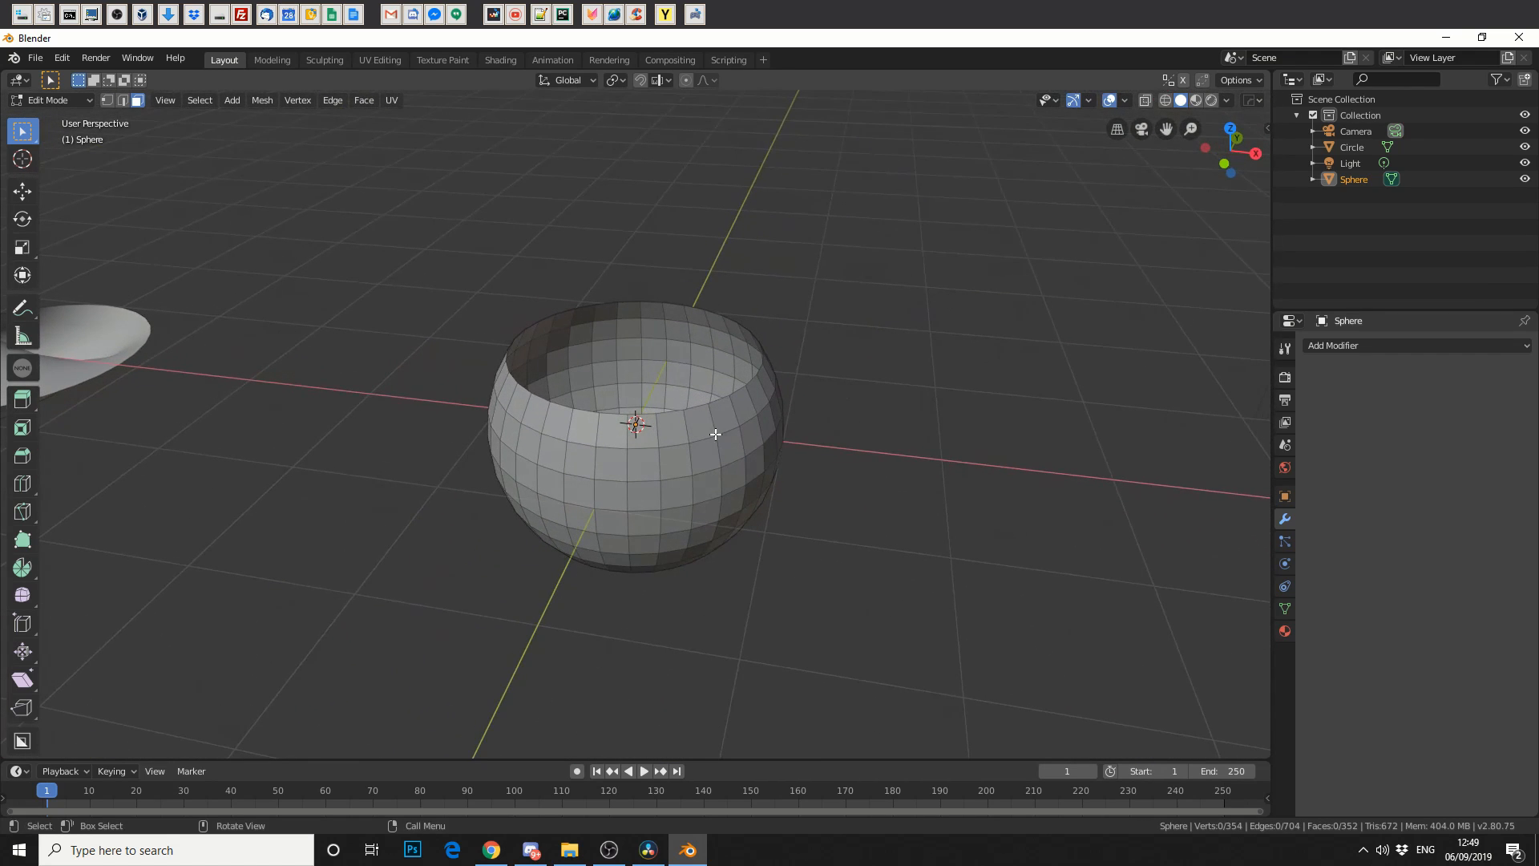
- Return the bowl to Object Mode, thicken its wall with a Solidify modifier, and apply the modifier
{"action": "left_click", "coordinate": [70, 99]}
{"action": "left_click", "coordinate": [57, 118]}
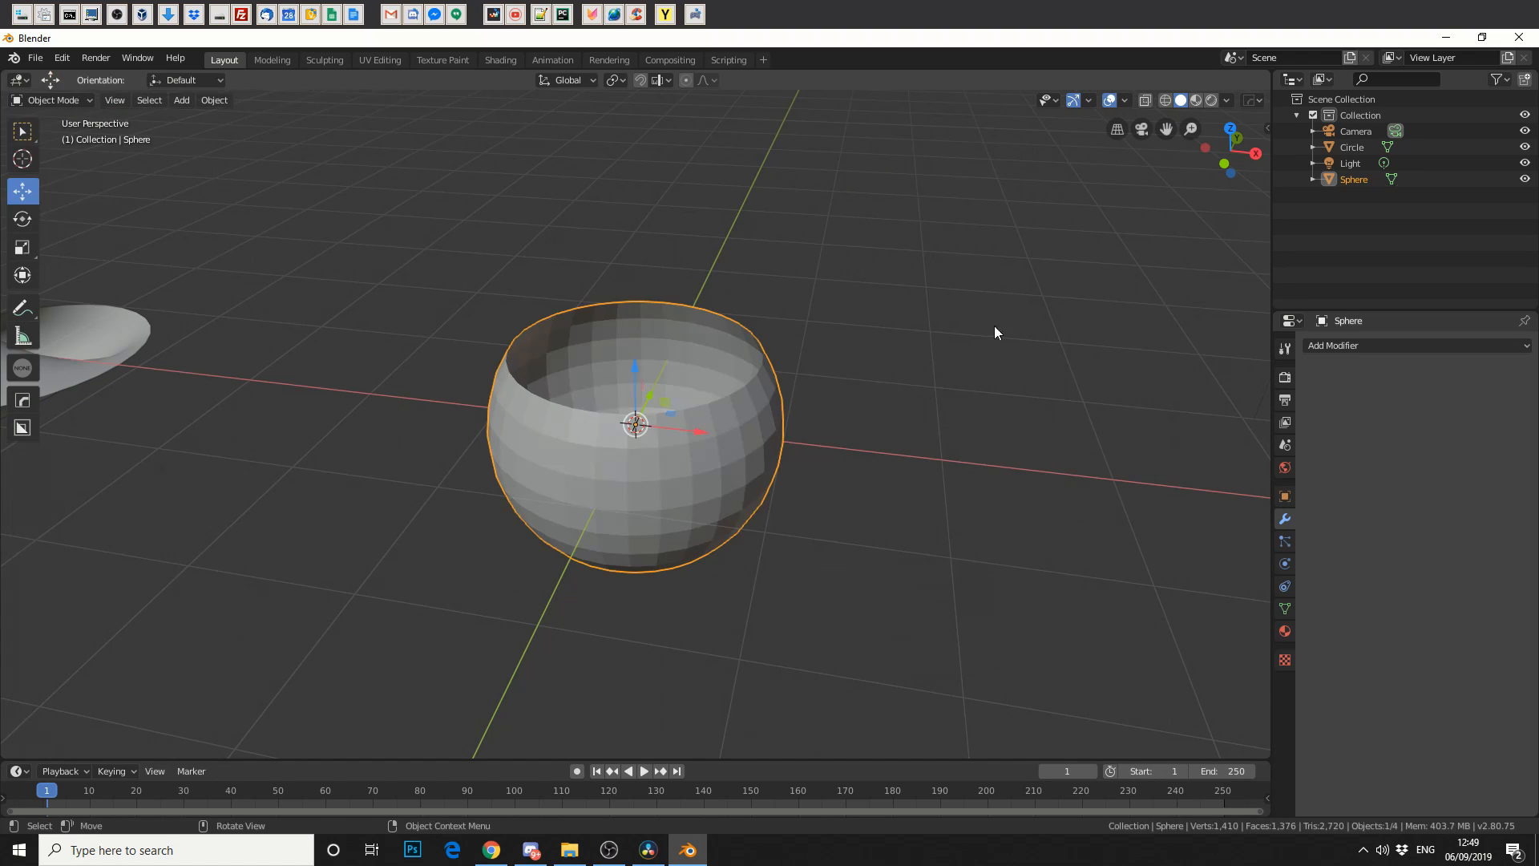
{"action": "left_click", "coordinate": [1347, 345]}
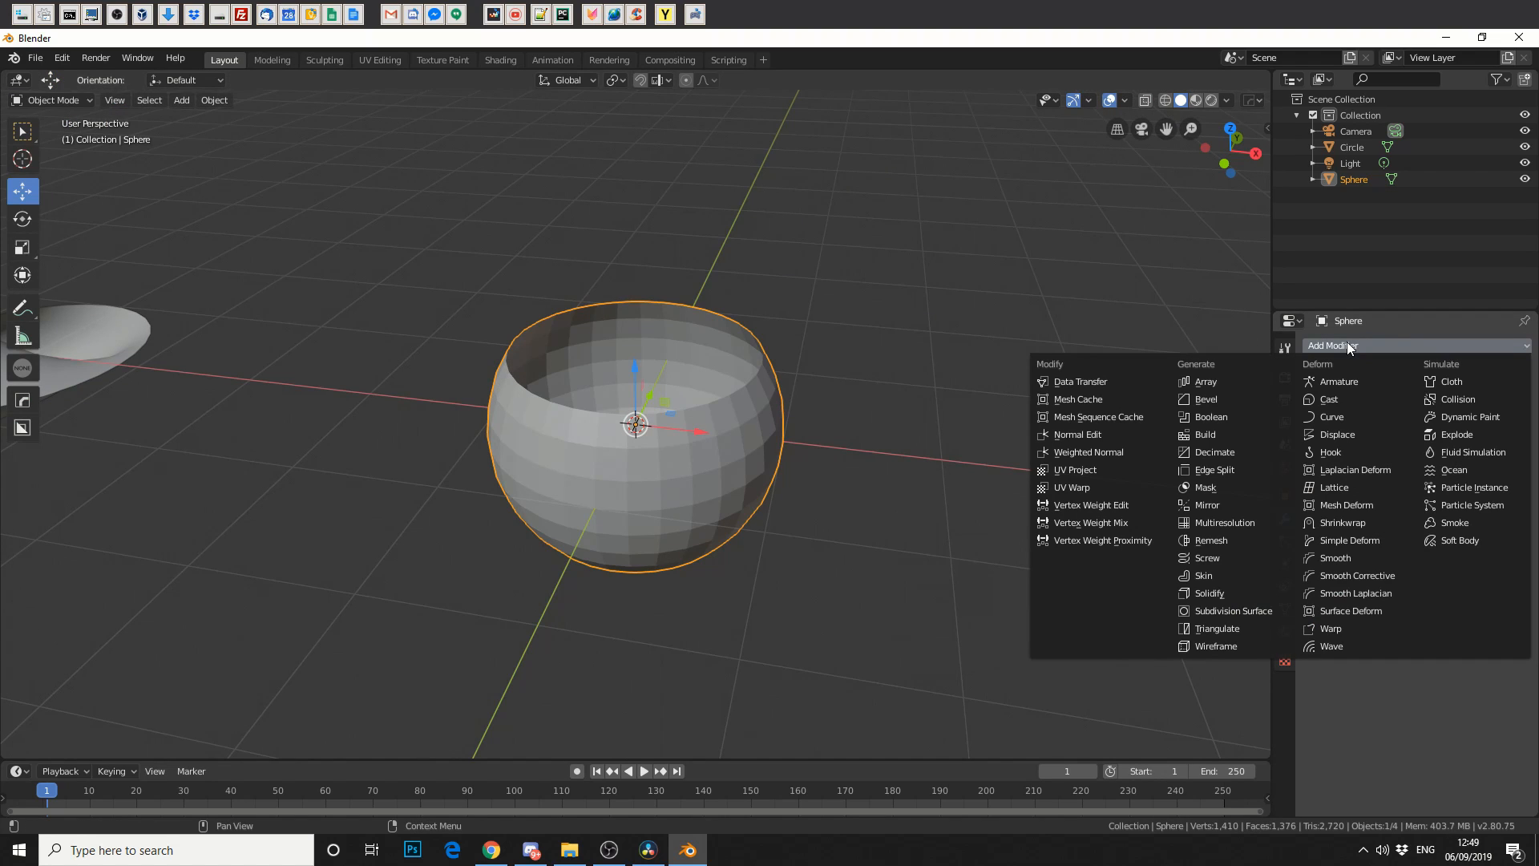
{"action": "left_click", "coordinate": [1252, 591]}
{"action": "mouse_move", "coordinate": [1360, 416]}
{"action": "left_mouse_down"}
{"action": "mouse_move", "coordinate": [1415, 416]}
{"action": "mouse_move", "coordinate": [1379, 416]}
{"action": "left_mouse_up"}
{"action": "left_click", "coordinate": [1127, 439]}
{"action": "middle_click_drag", "start_coordinate": [1127, 440], "coordinate": [1225, 421]}
{"action": "left_click", "coordinate": [1370, 397]}
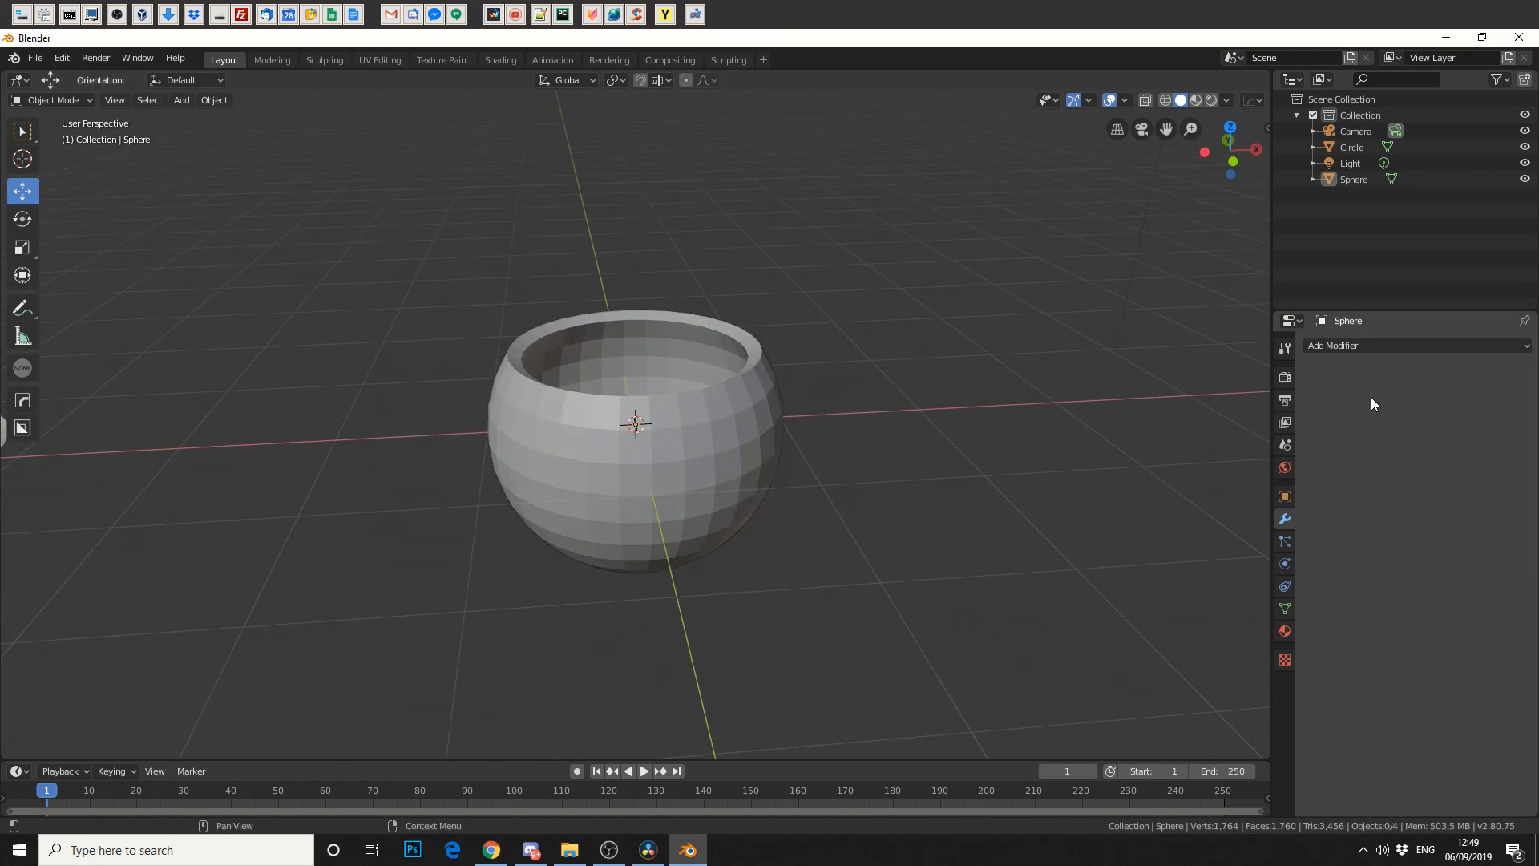
- Smooth the bowl with a Catmull-Clark Subdivision Surface modifier at viewport level 1 and apply it
{"action": "left_click", "coordinate": [1344, 348]}
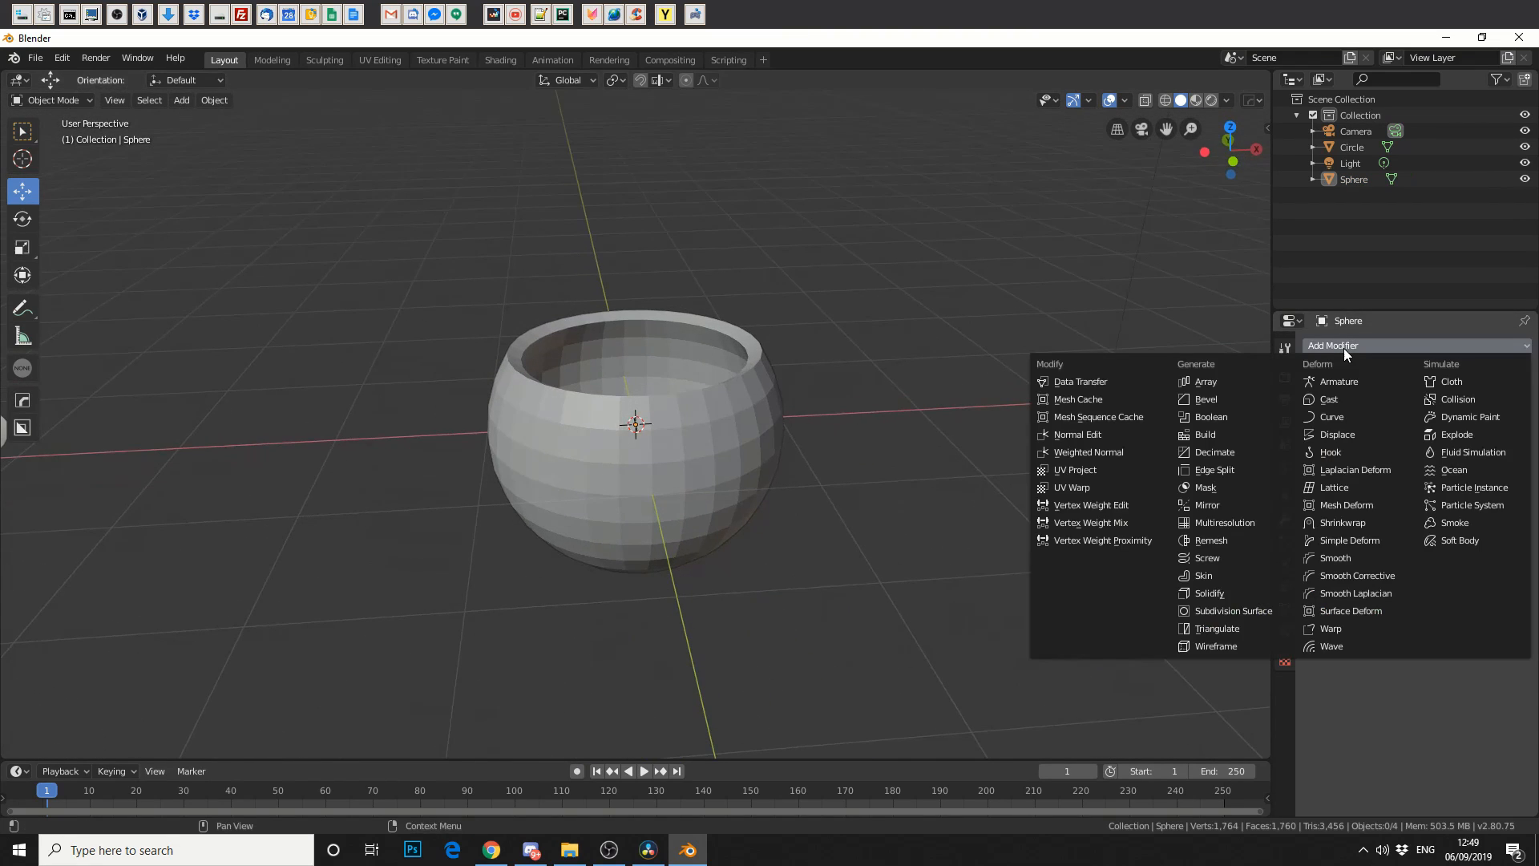
{"action": "left_click", "coordinate": [1255, 612]}
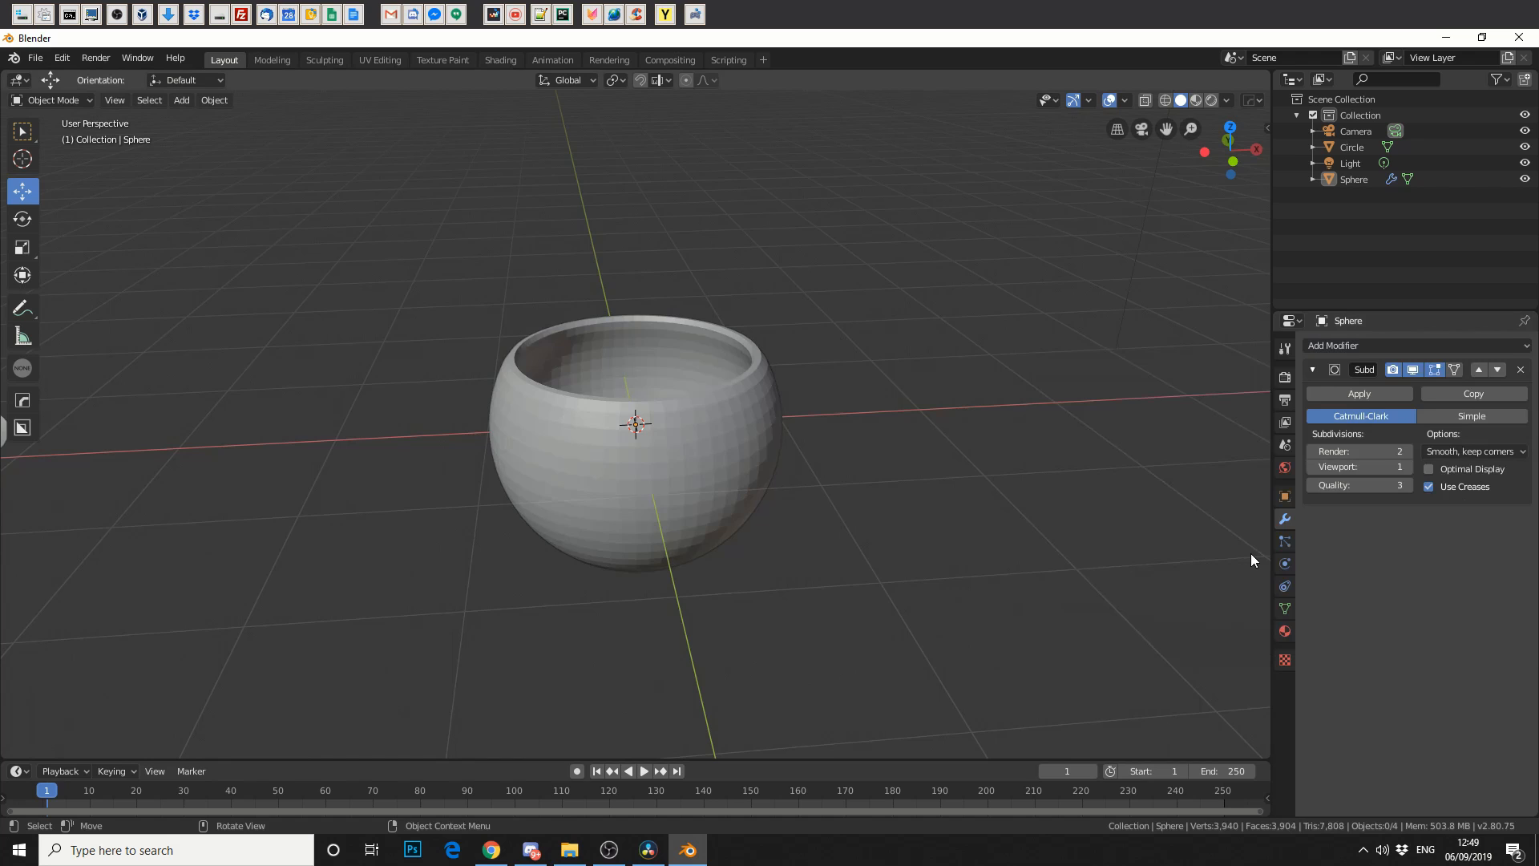
{"action": "left_click", "coordinate": [1363, 394]}
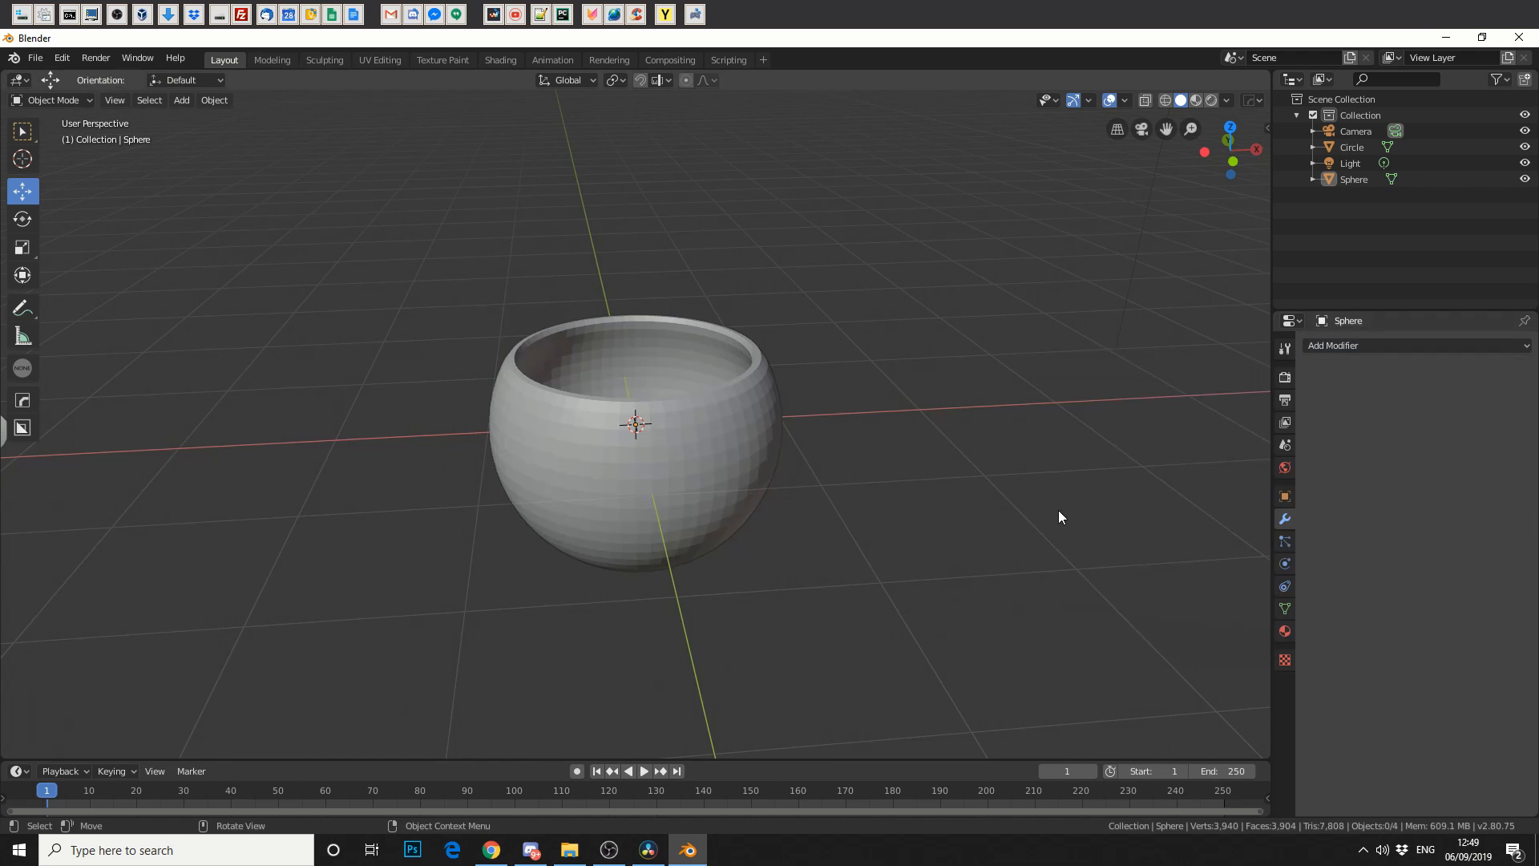
- Move the bowl along the positive X axis, away from the origin and the twisted strand
{"action": "scroll", "coordinate": [822, 605], "scroll_direction": "down", "scroll_amount": 3}
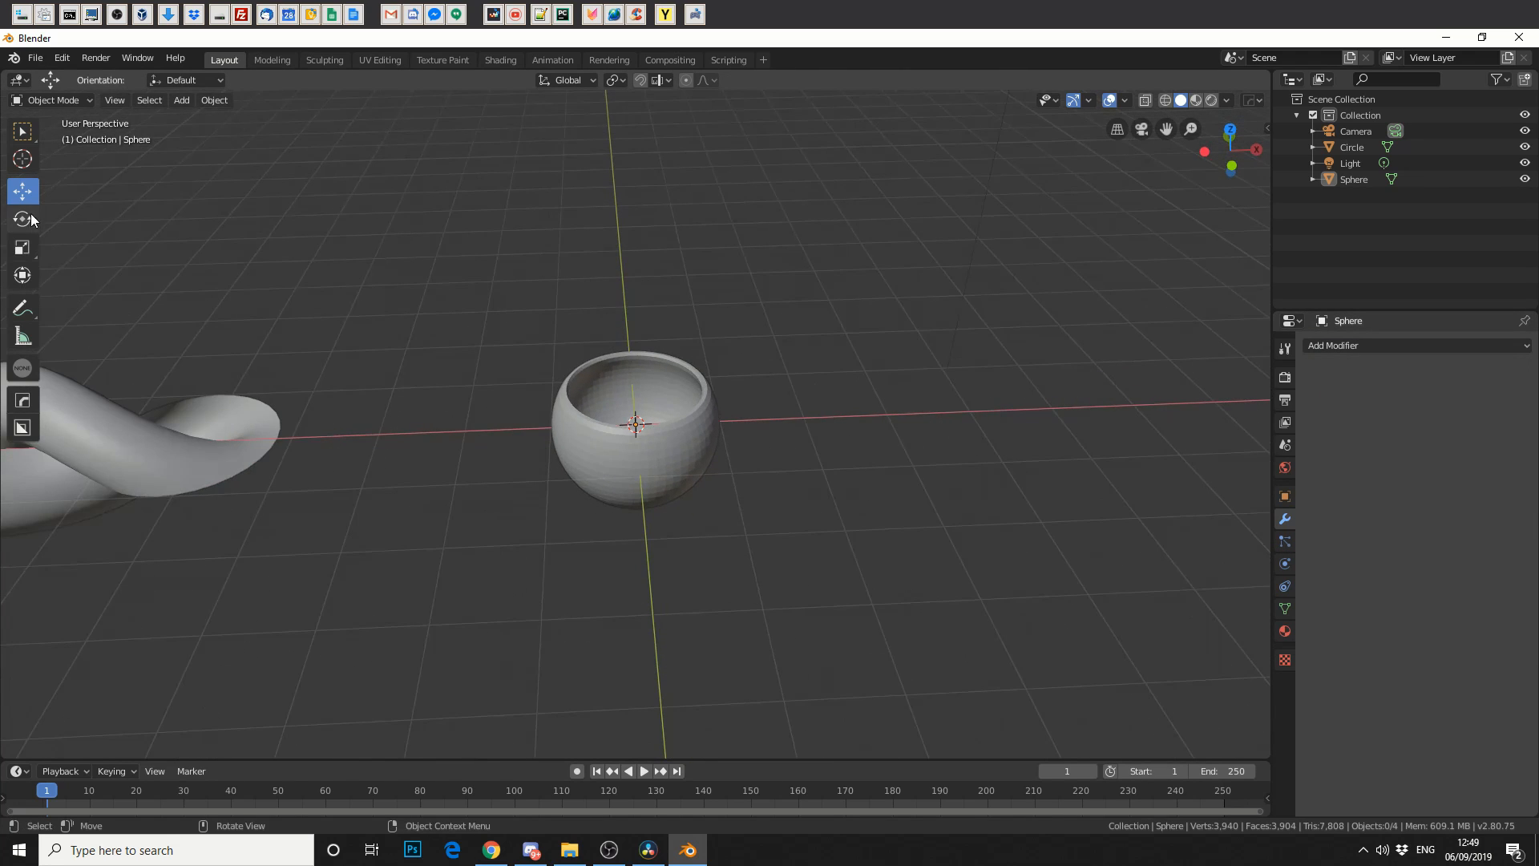
{"action": "left_click", "coordinate": [613, 476]}
{"action": "left_click_drag", "start_coordinate": [687, 422], "coordinate": [1002, 425]}
{"action": "left_click", "coordinate": [848, 531]}
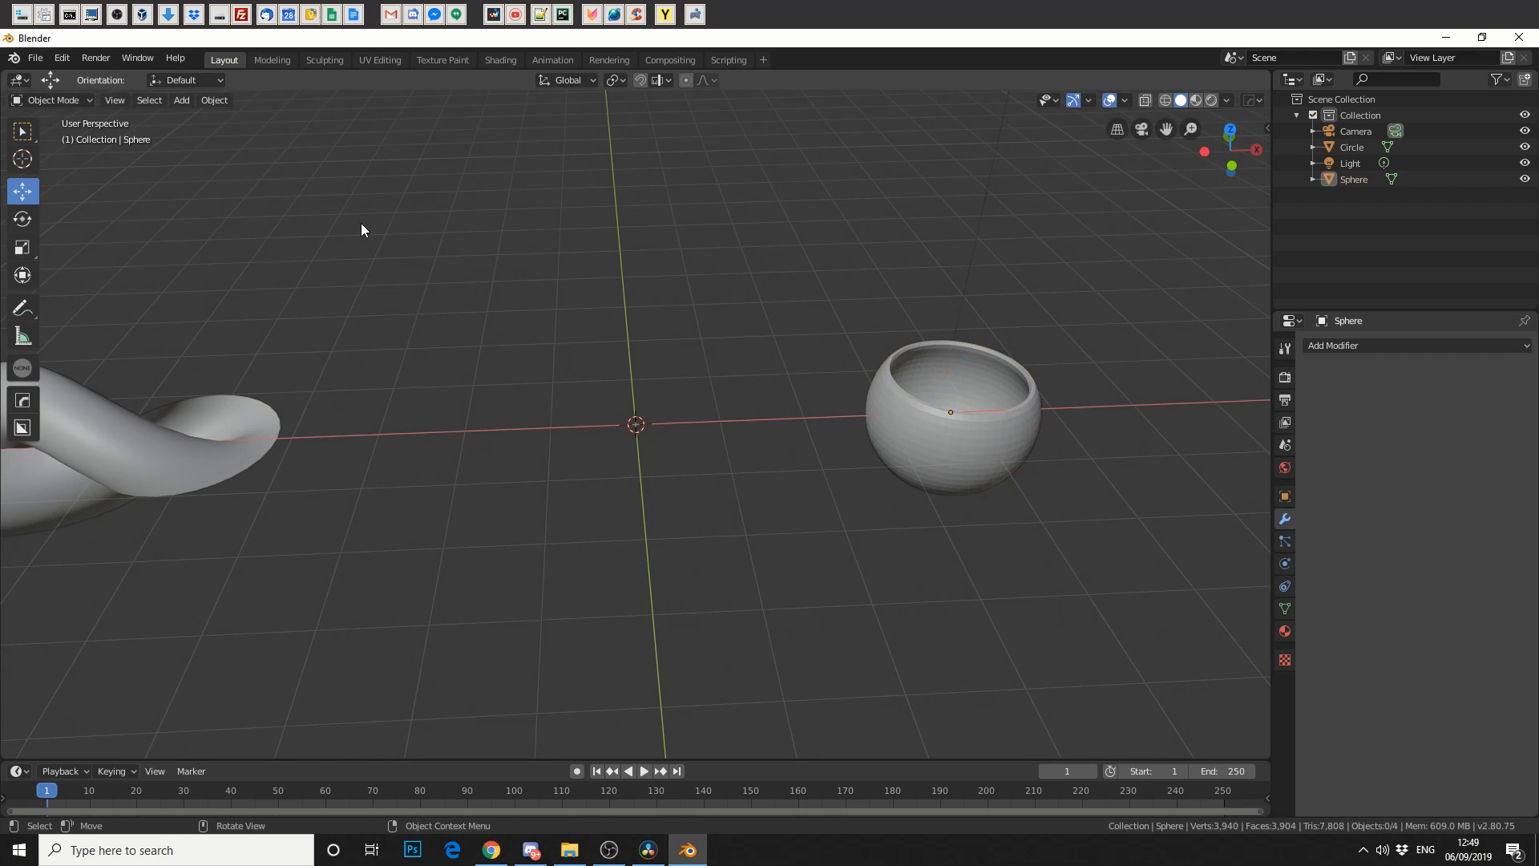
- Add a UV sphere at the origin and move it along the X axis past the bowl
{"action": "left_click", "coordinate": [181, 102]}
{"action": "mouse_move", "coordinate": [197, 117]}
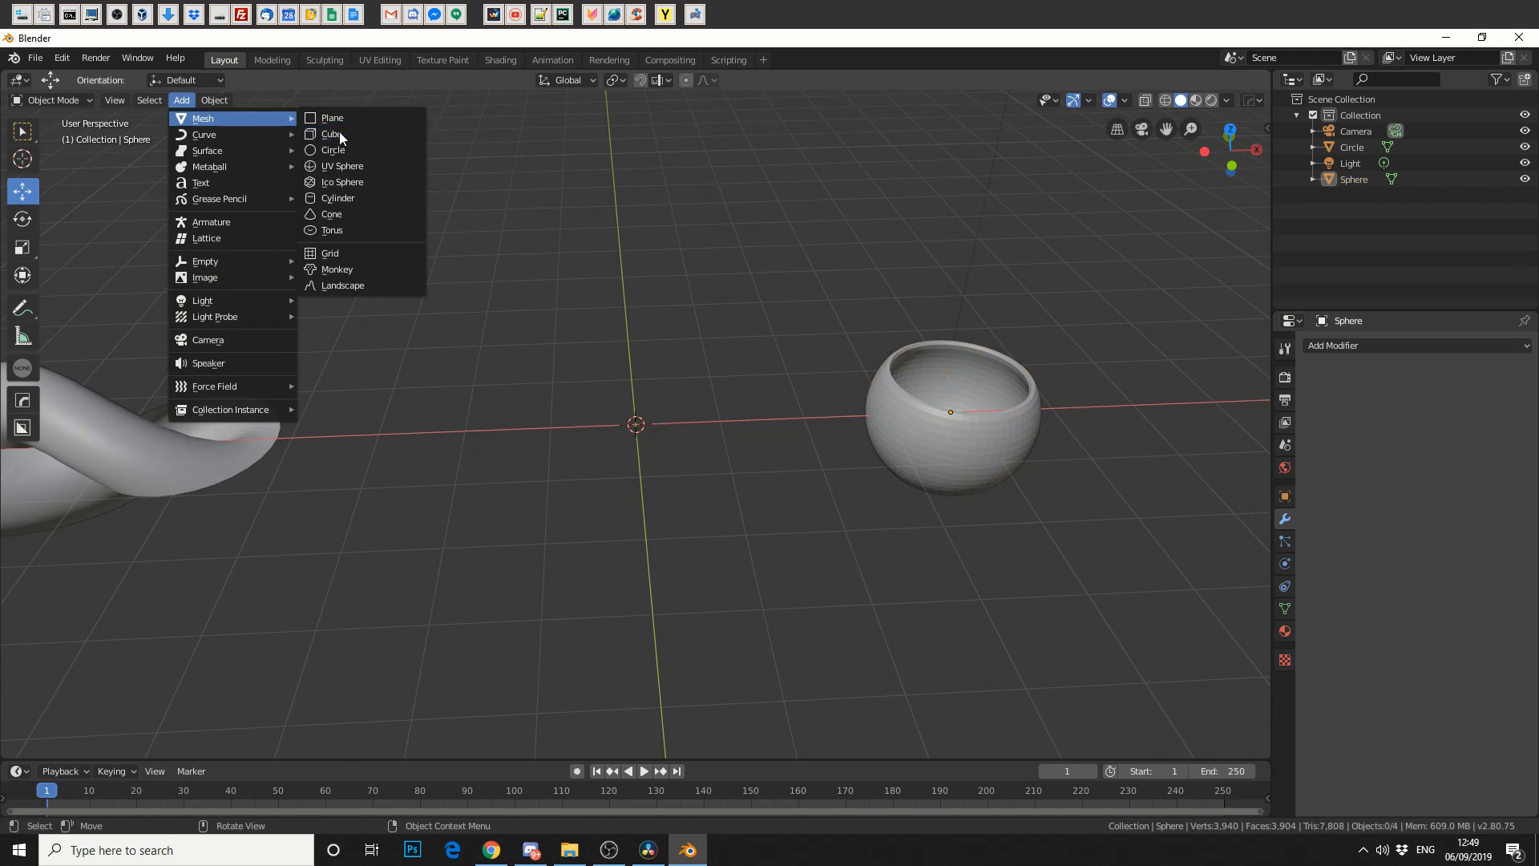
{"action": "left_click", "coordinate": [342, 165]}
{"action": "scroll", "coordinate": [659, 478], "scroll_direction": "down", "scroll_amount": 2}
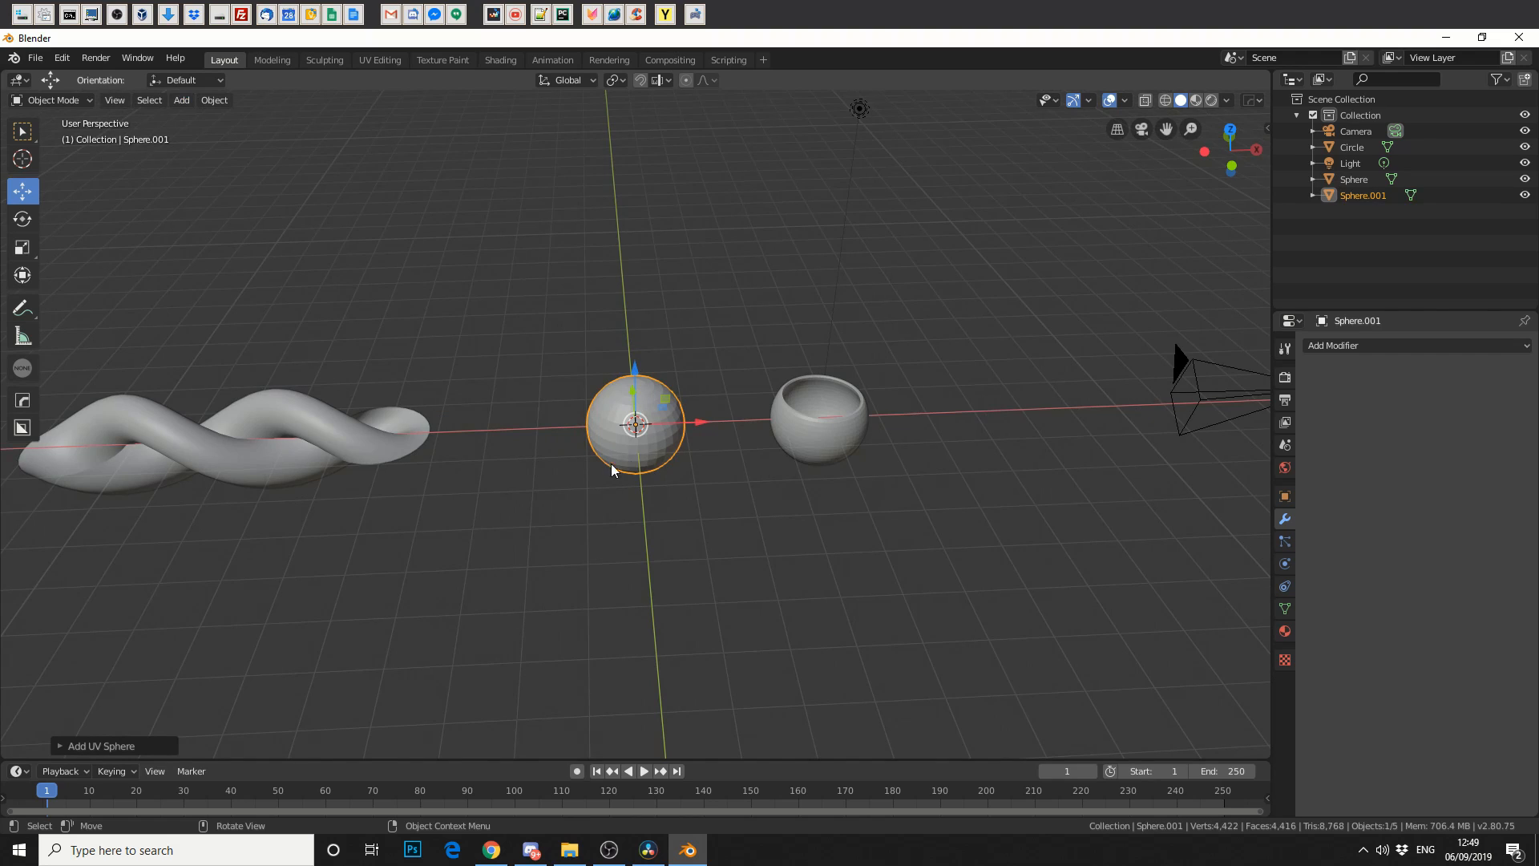
{"action": "left_click_drag", "start_coordinate": [691, 426], "coordinate": [1105, 421]}
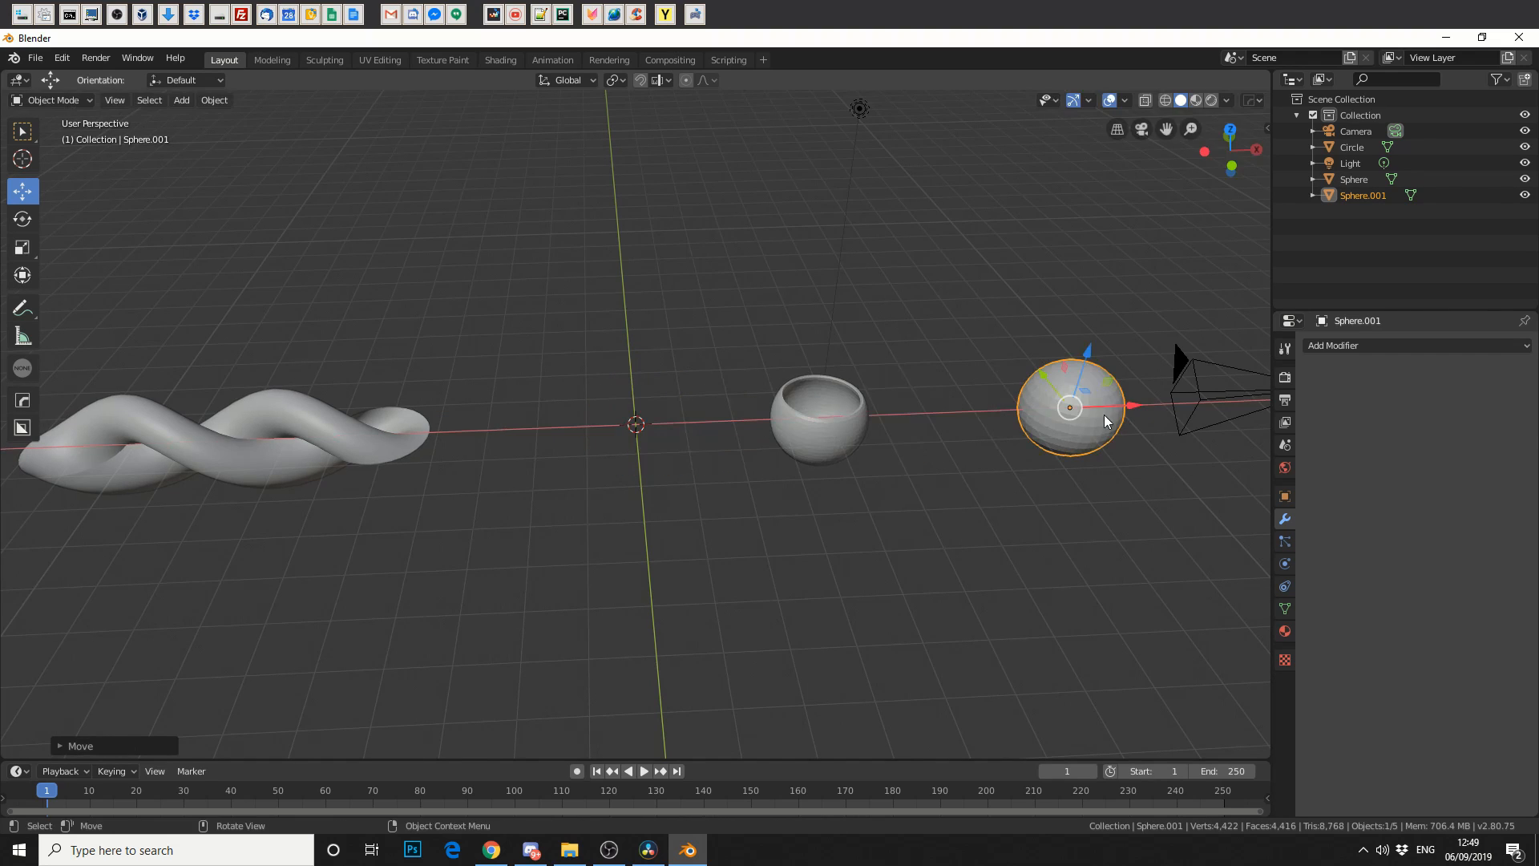
- Move the bowl along X until it sits close to the new sphere, and scale both objects down together
{"action": "left_click", "coordinate": [834, 437]}
{"action": "left_click_drag", "start_coordinate": [882, 414], "coordinate": [994, 415]}
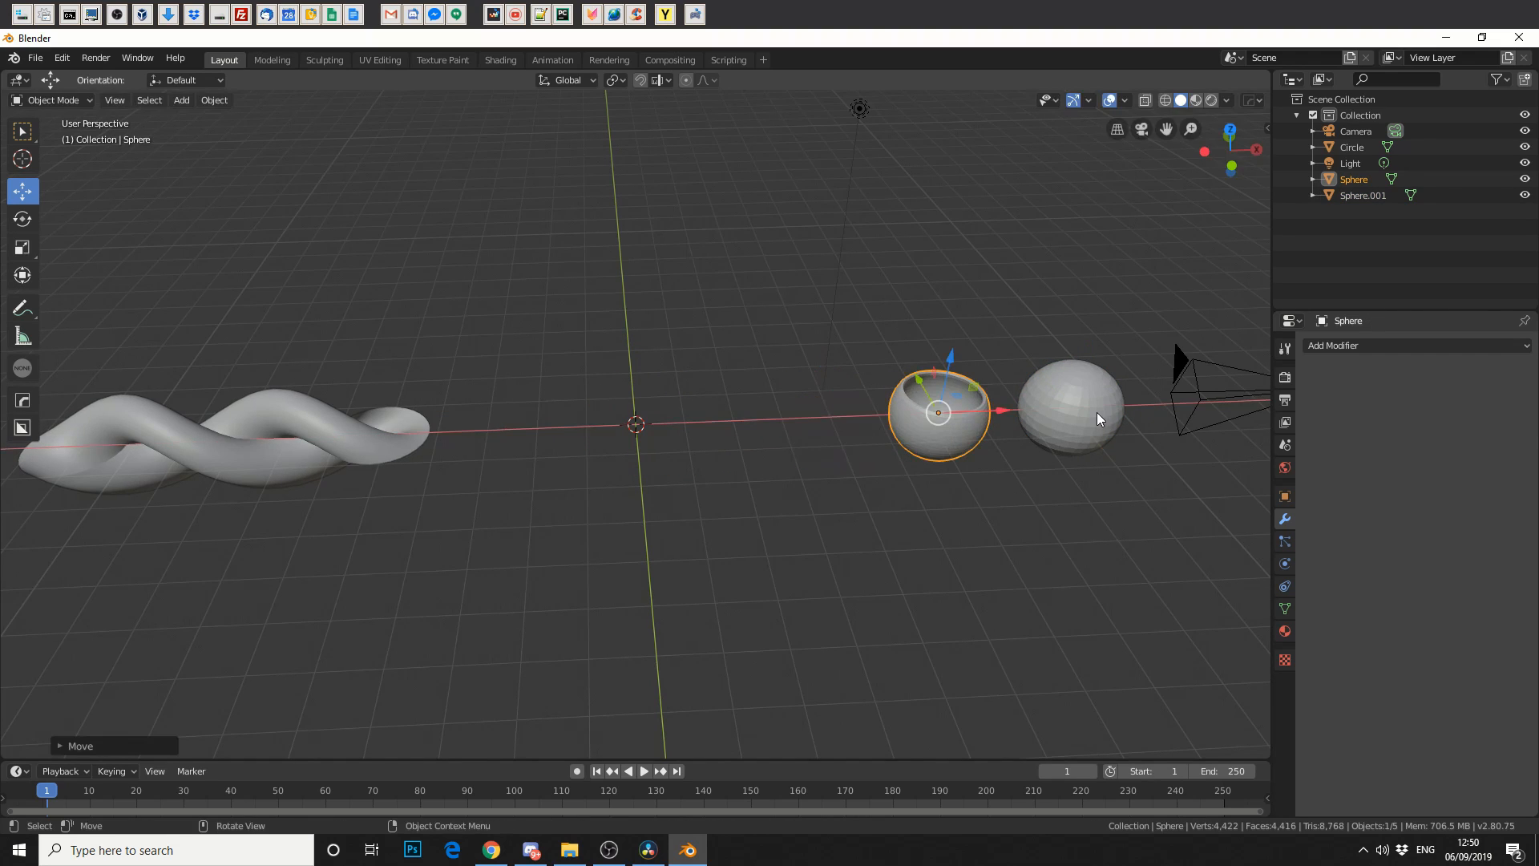
{"action": "left_click", "coordinate": [1097, 417], "text": "shift"}
{"action": "key", "text": "s"}
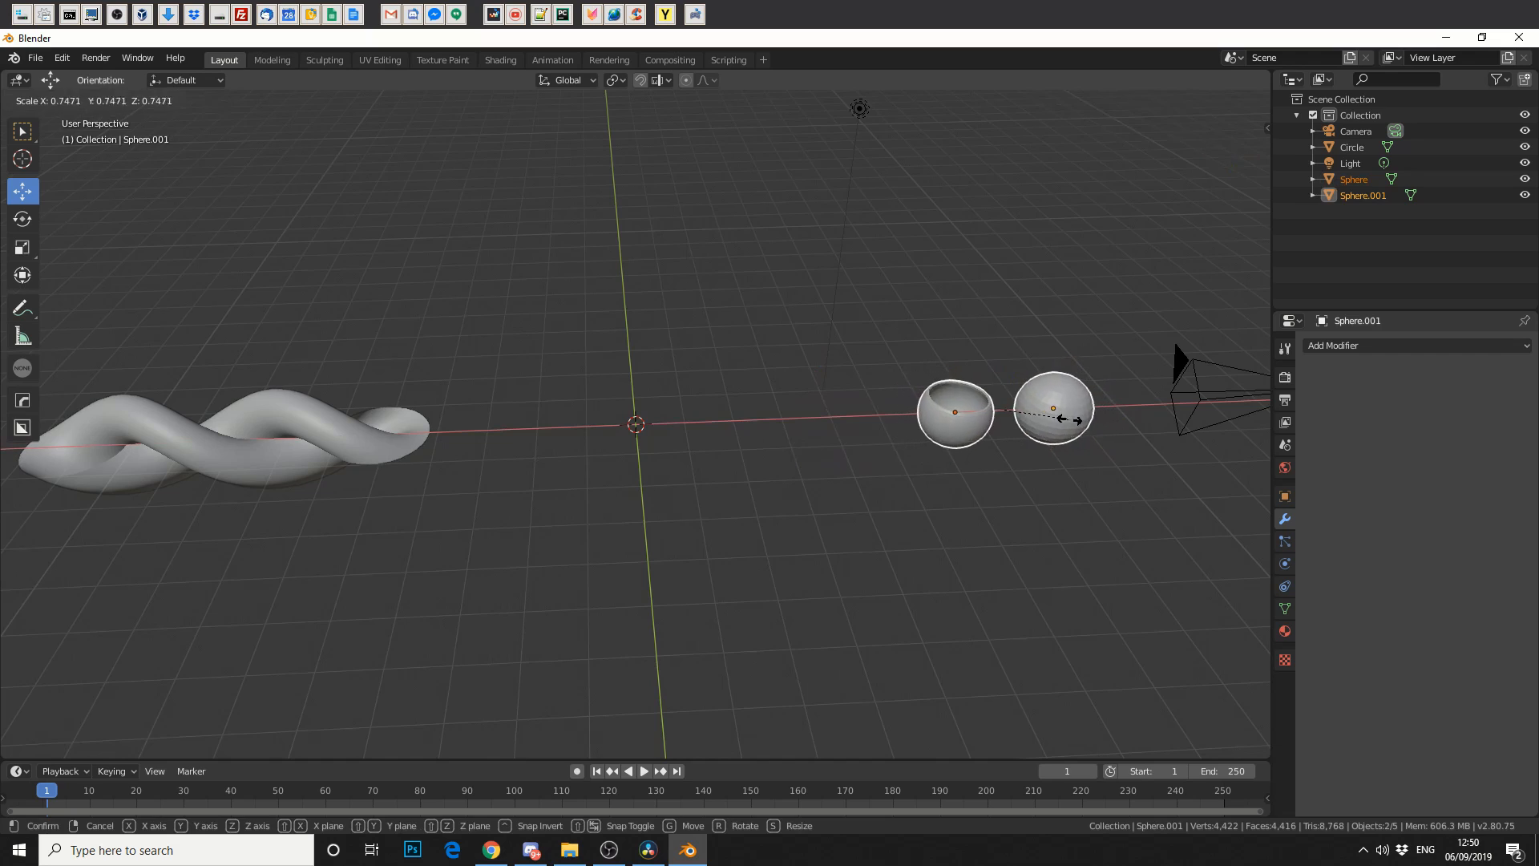
{"action": "left_click", "coordinate": [1042, 425]}
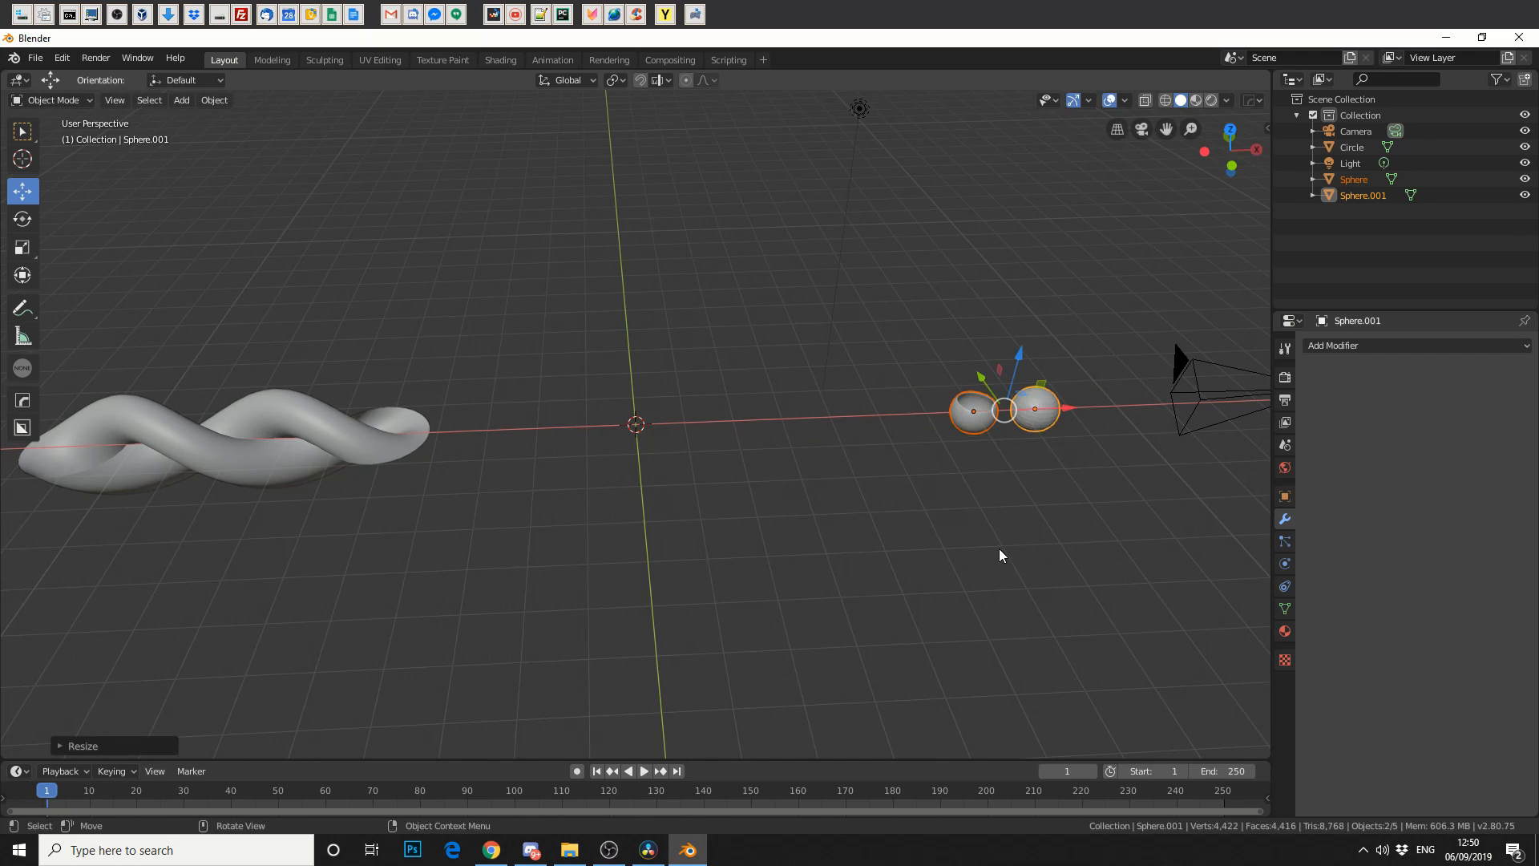
{"action": "left_click", "coordinate": [972, 553]}
- Move the twisted strand along the X axis so it lies across the world origin
{"action": "left_click", "coordinate": [381, 441]}
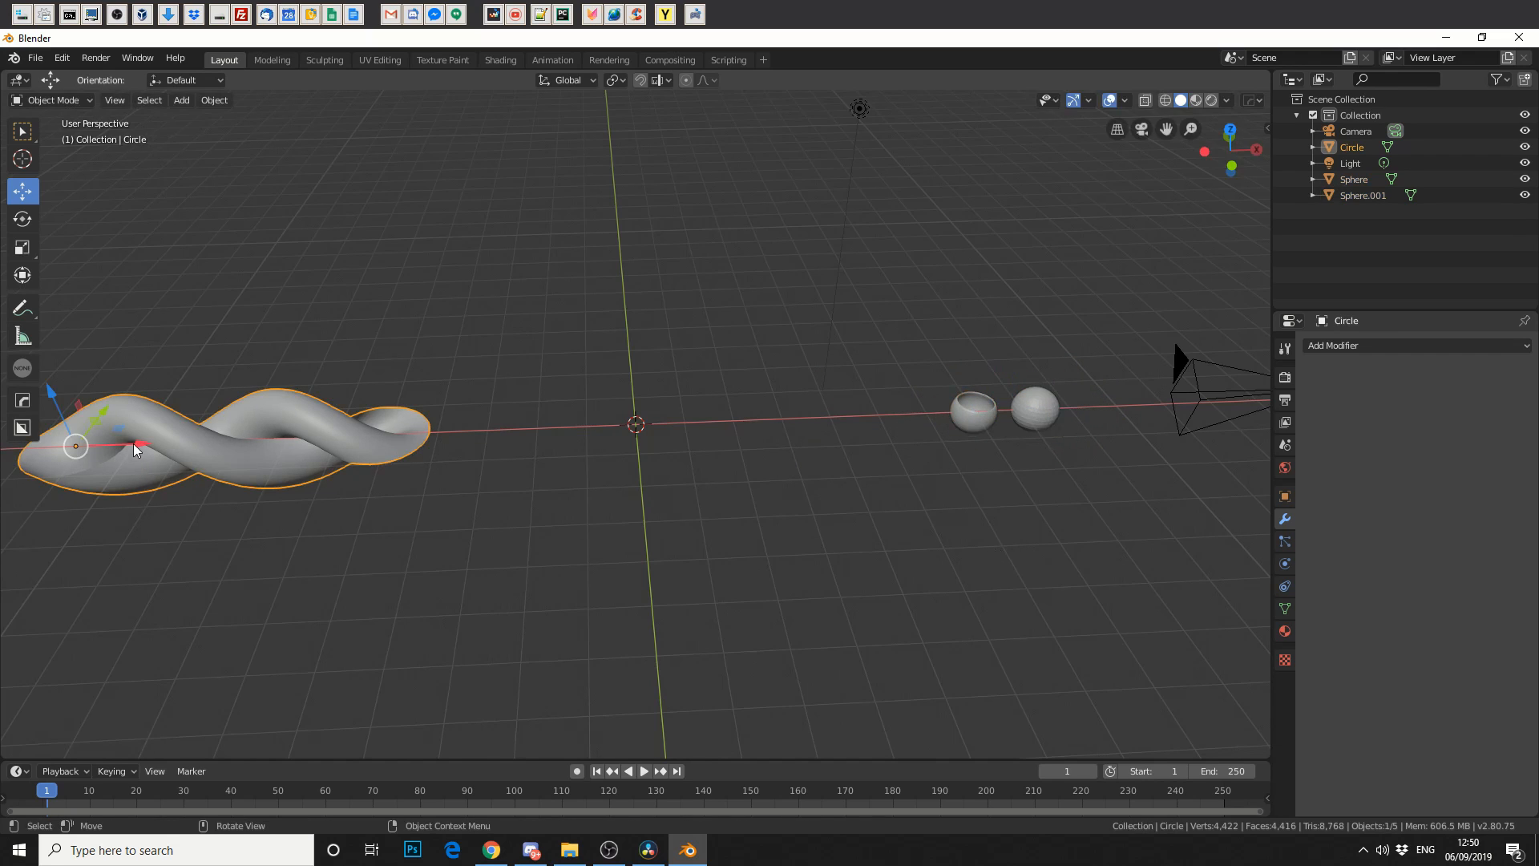
{"action": "left_click_drag", "start_coordinate": [136, 446], "coordinate": [550, 415]}
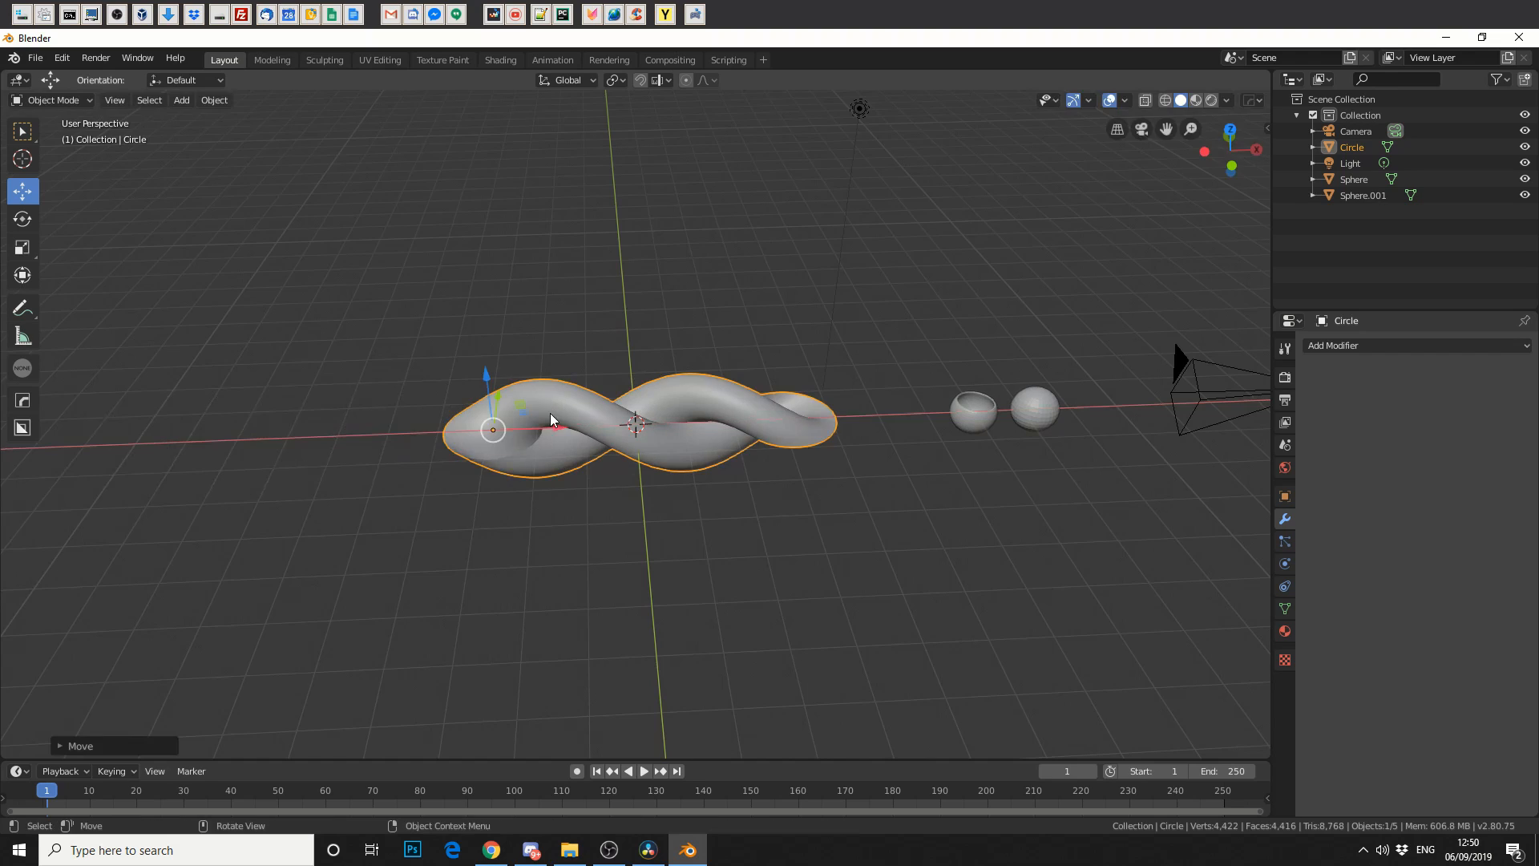
{"action": "left_click", "coordinate": [739, 550]}
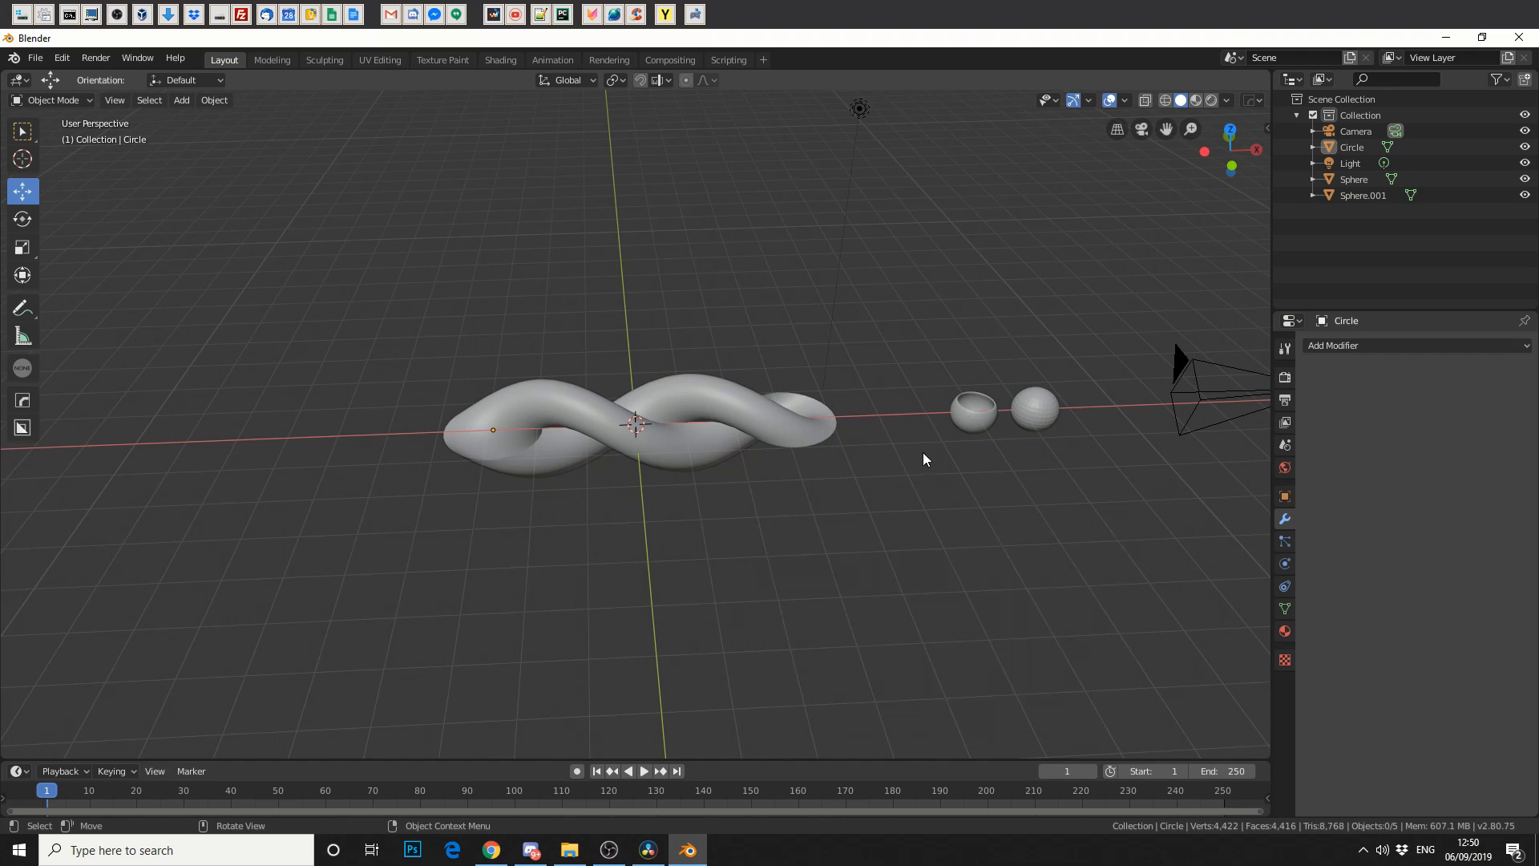
- Start Scatter Objects with the sphere and bowl selected and the twisted strand as the active object
{"action": "left_click", "coordinate": [1050, 423]}
{"action": "left_click", "coordinate": [987, 431], "text": "shift"}
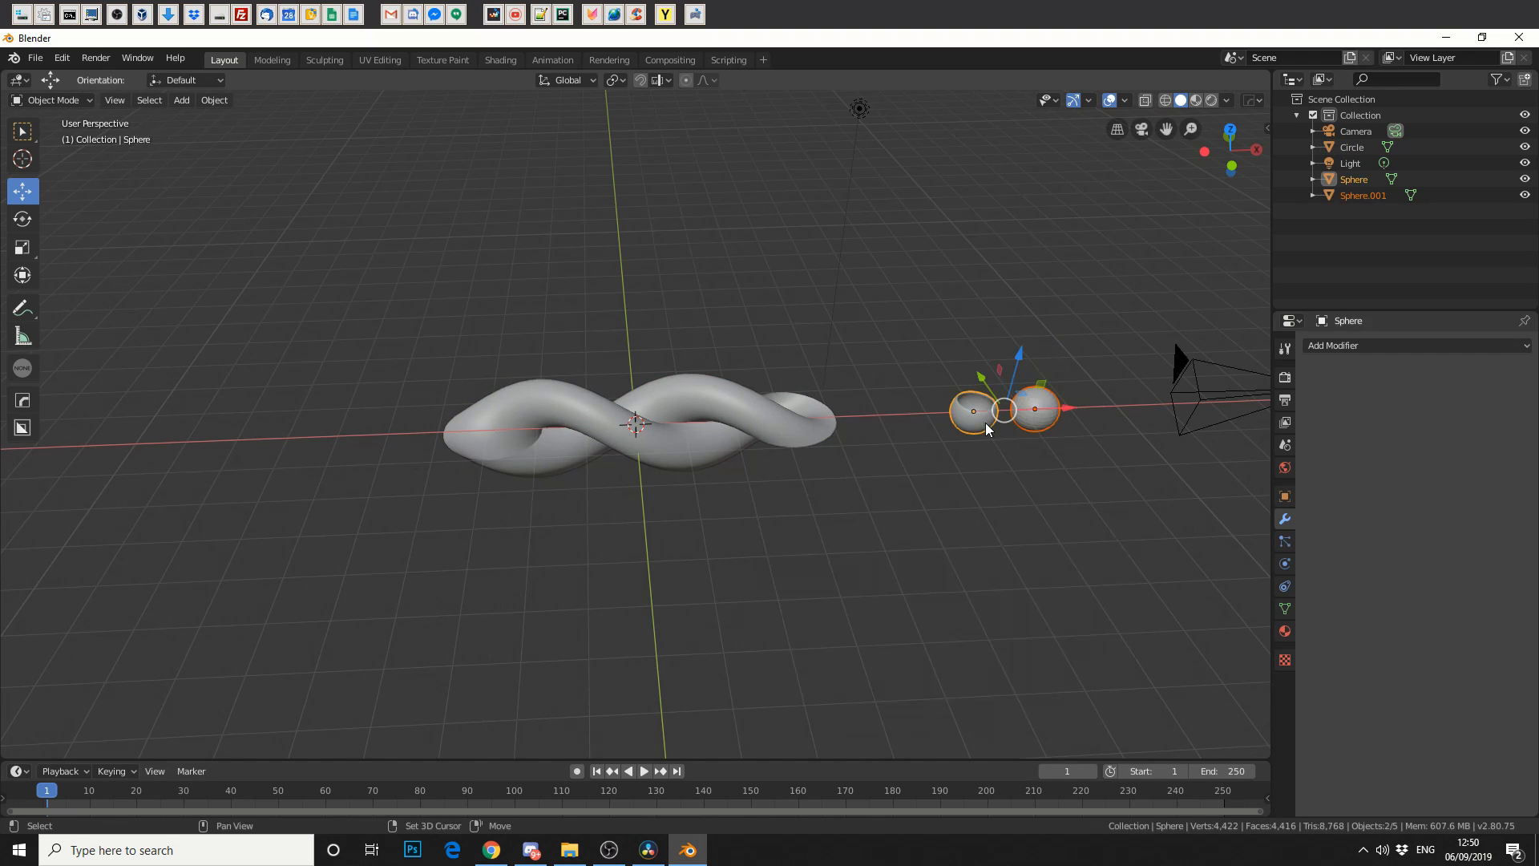
{"action": "left_click", "coordinate": [699, 414], "text": "shift"}
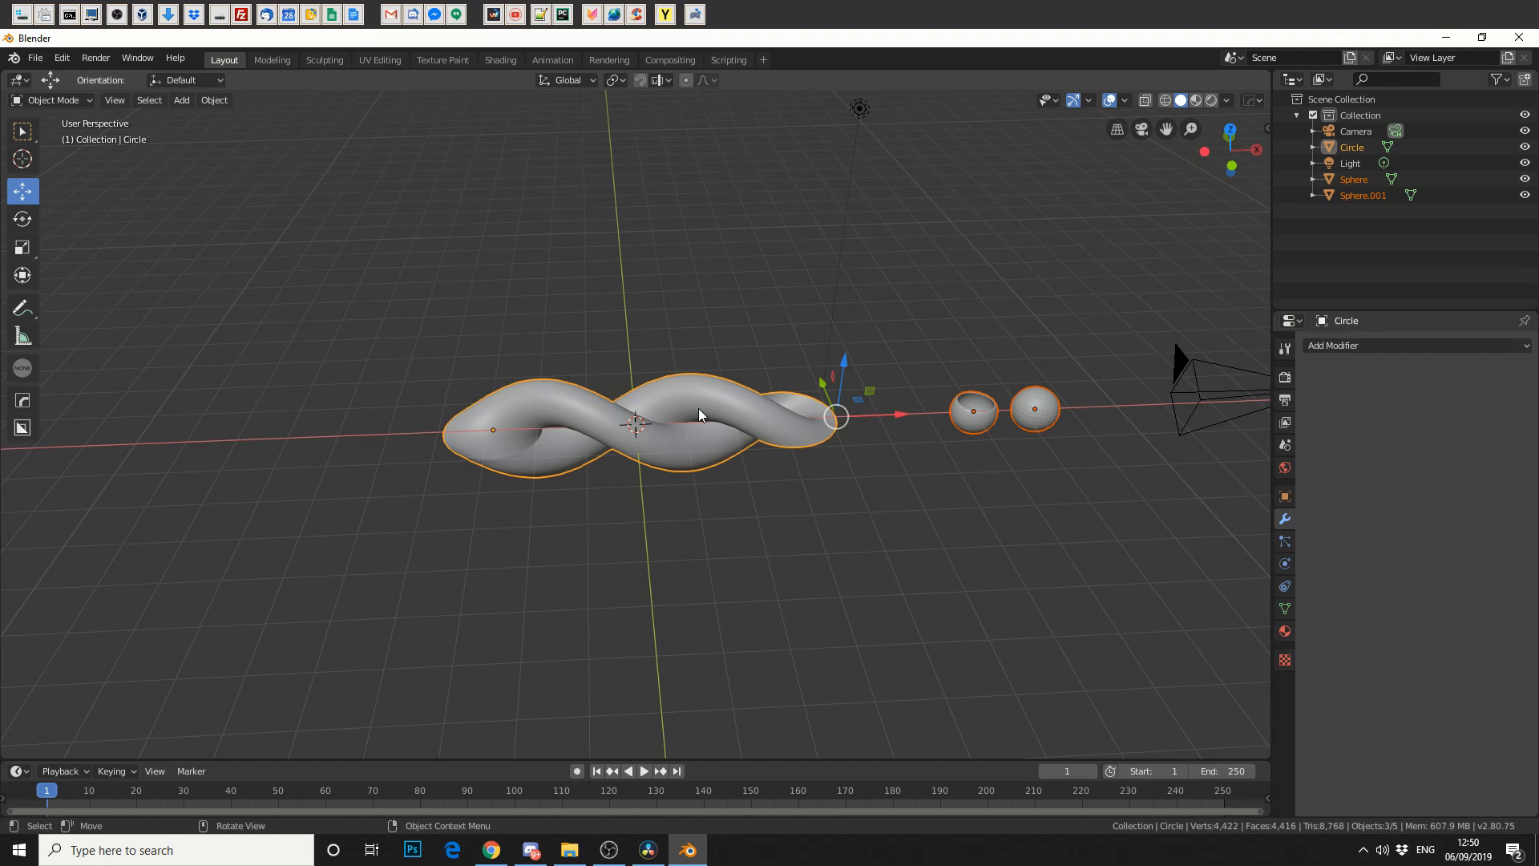
{"action": "key", "text": "F3"}
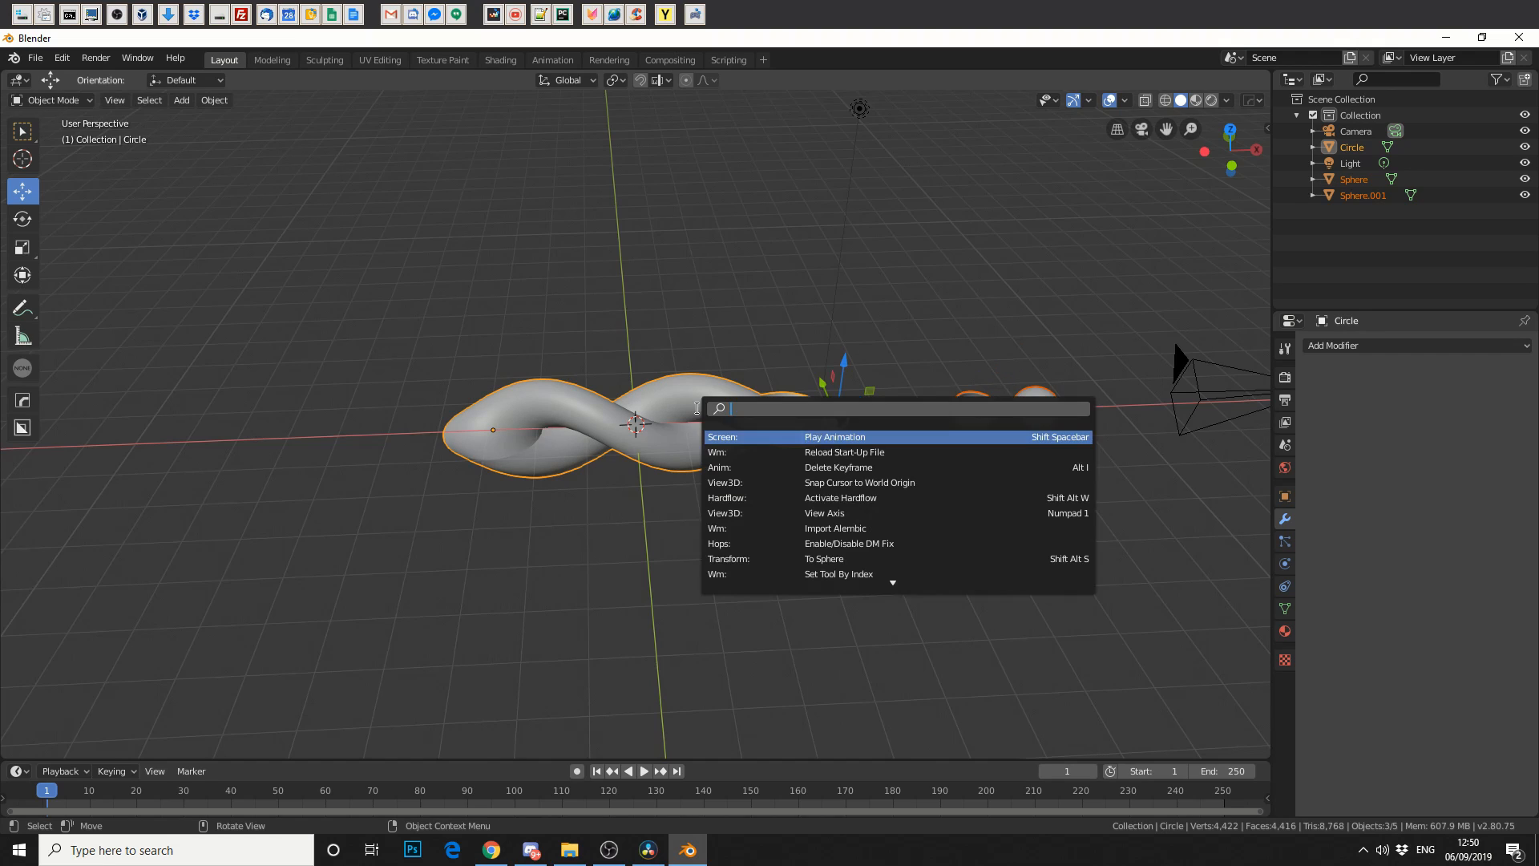
{"action": "type", "text": "scat"}
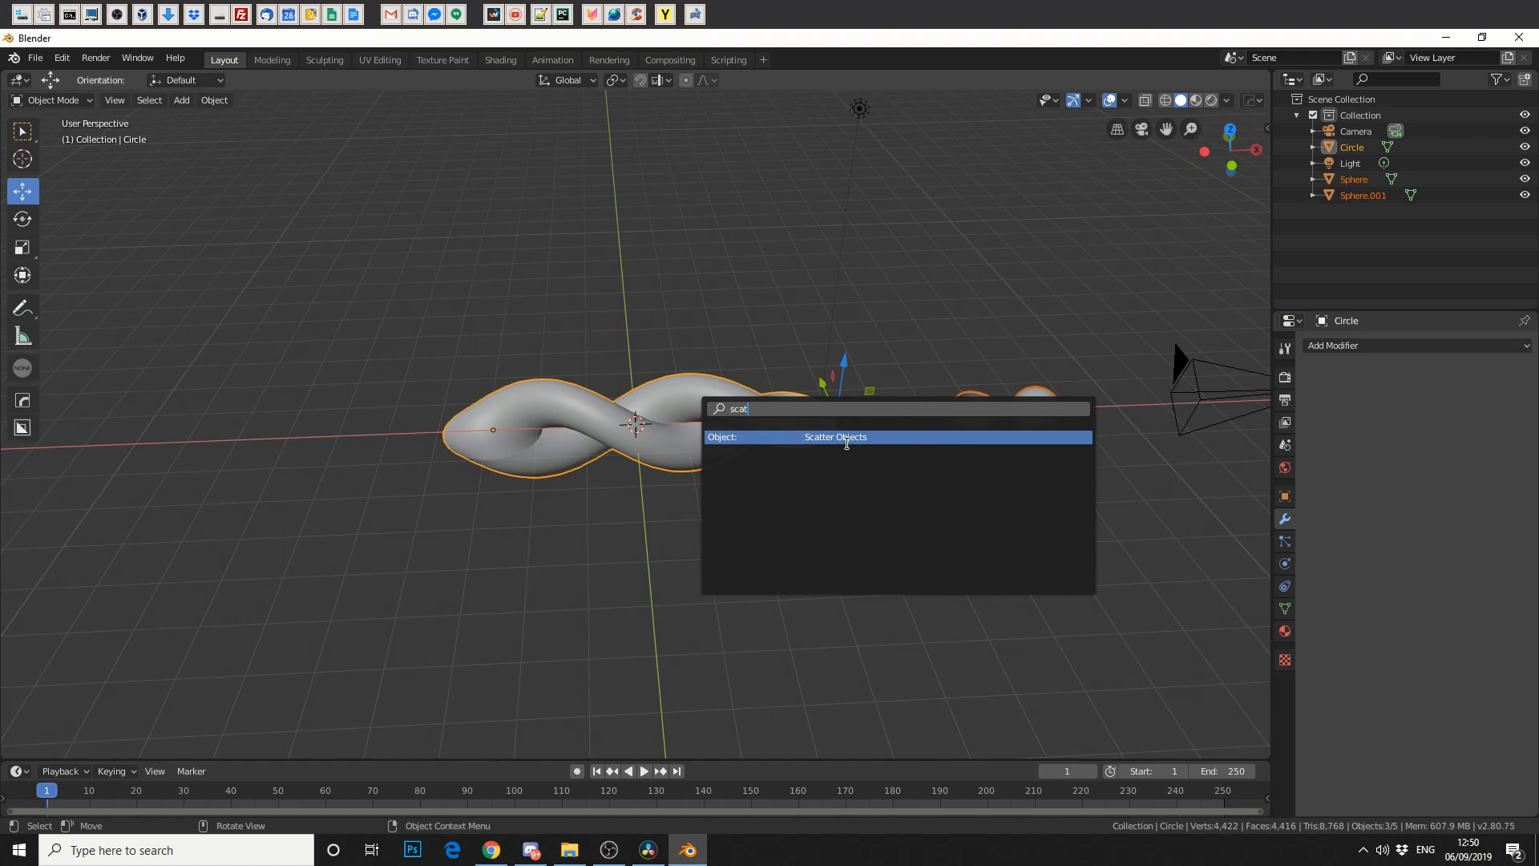
{"action": "left_click", "coordinate": [847, 438]}
- Draw two long scatter strokes along the twisted strand's surface, one from each side
{"action": "scroll", "coordinate": [851, 531], "scroll_direction": "up", "scroll_amount": 4}
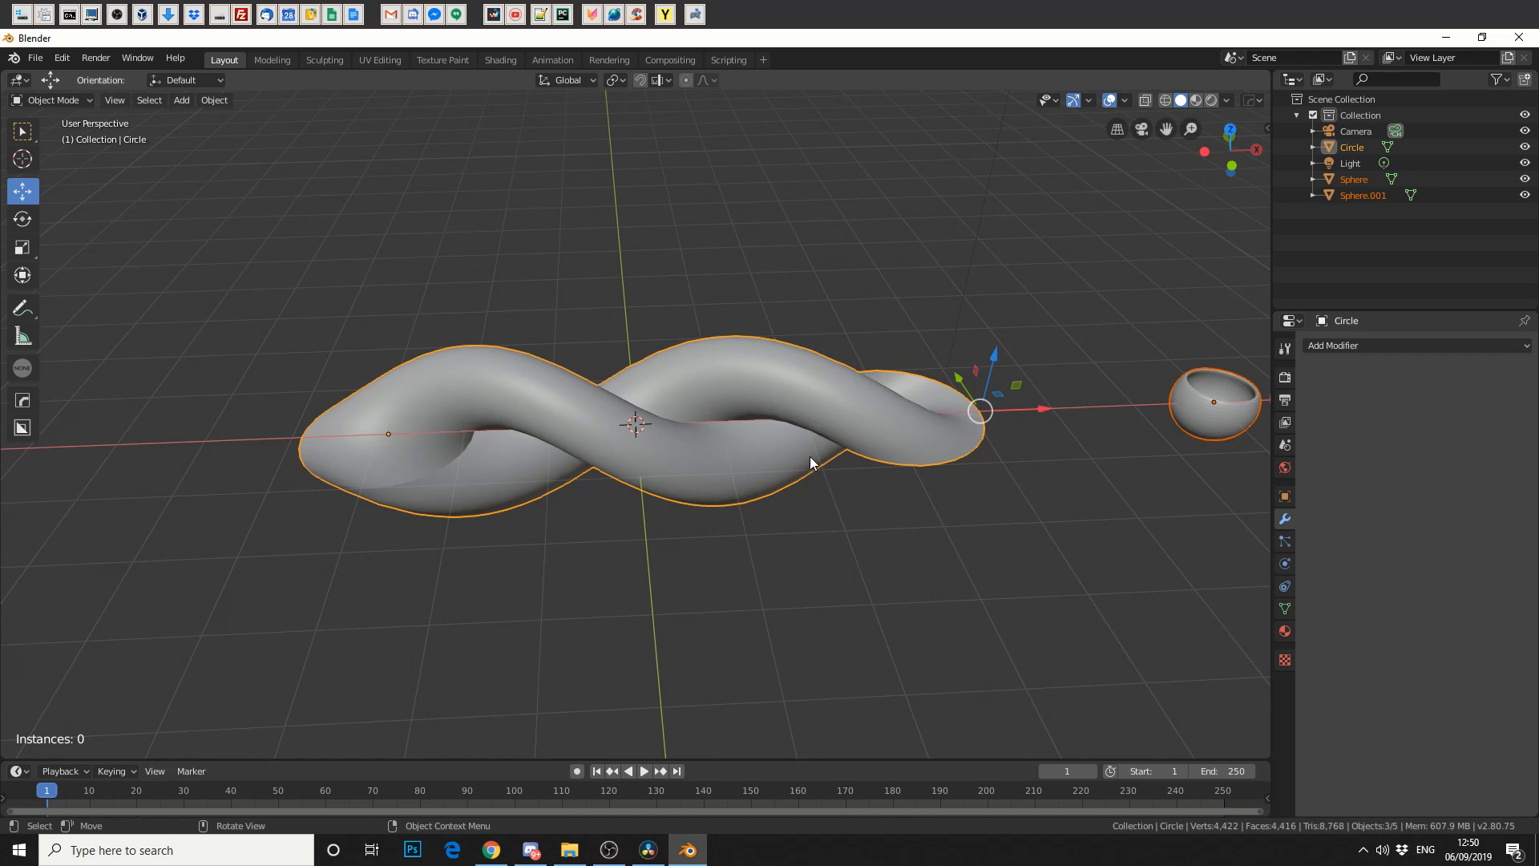
{"action": "mouse_move", "coordinate": [796, 460]}
{"action": "left_mouse_down"}
{"action": "mouse_move", "coordinate": [694, 469]}
{"action": "mouse_move", "coordinate": [589, 425]}
{"action": "mouse_move", "coordinate": [447, 402]}
{"action": "mouse_move", "coordinate": [352, 417]}
{"action": "left_mouse_up"}
{"action": "mouse_move", "coordinate": [628, 613]}
{"action": "middle_mouse_down"}
{"action": "mouse_move", "coordinate": [849, 600]}
{"action": "mouse_move", "coordinate": [947, 573]}
{"action": "middle_mouse_up"}
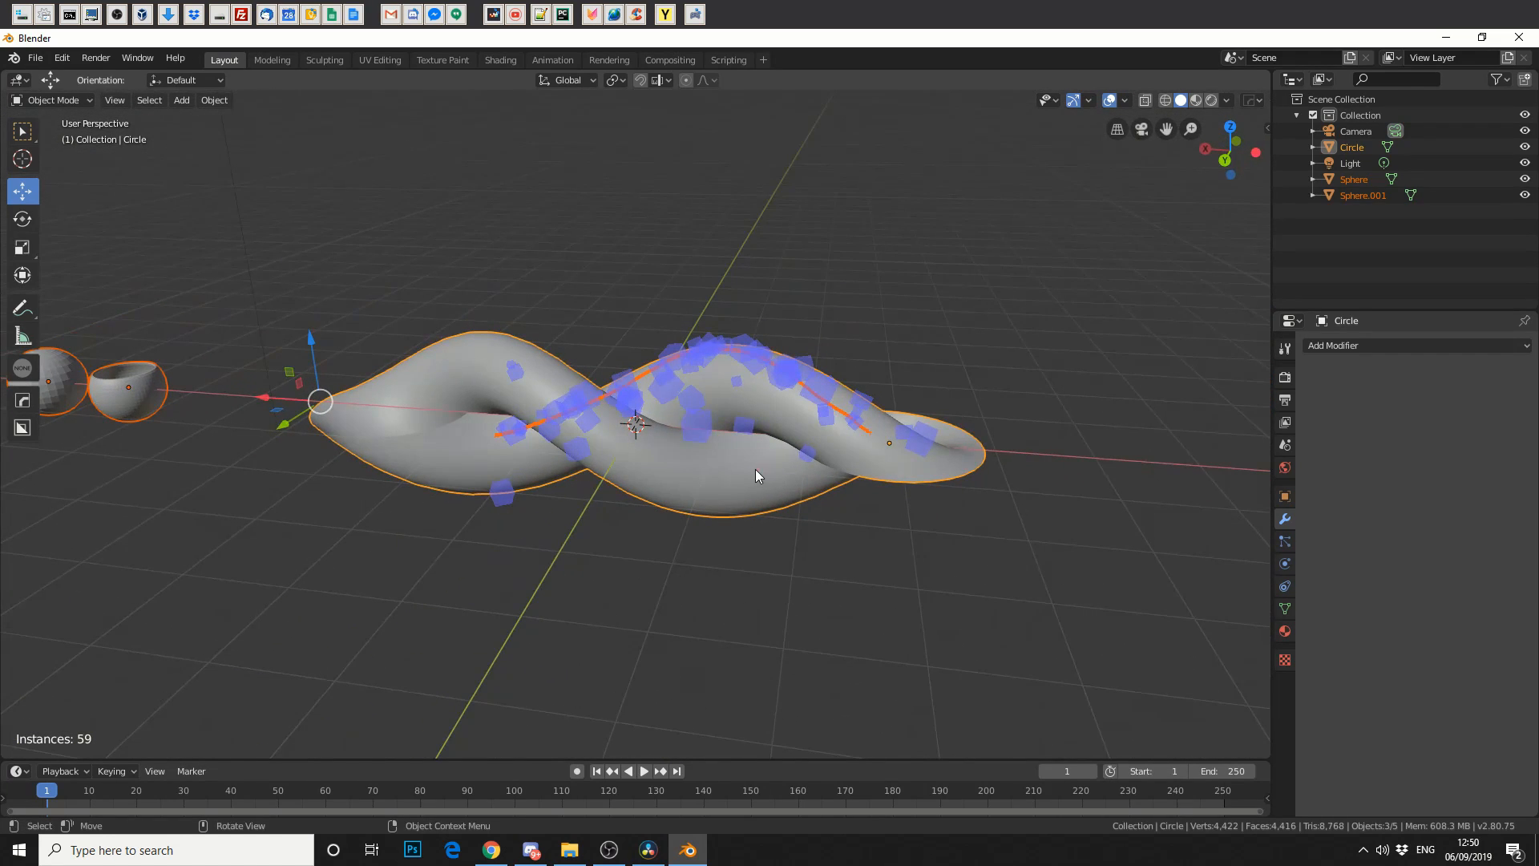
{"action": "mouse_move", "coordinate": [755, 469]}
{"action": "left_mouse_down"}
{"action": "mouse_move", "coordinate": [390, 411]}
{"action": "mouse_move", "coordinate": [417, 433]}
{"action": "left_mouse_up"}
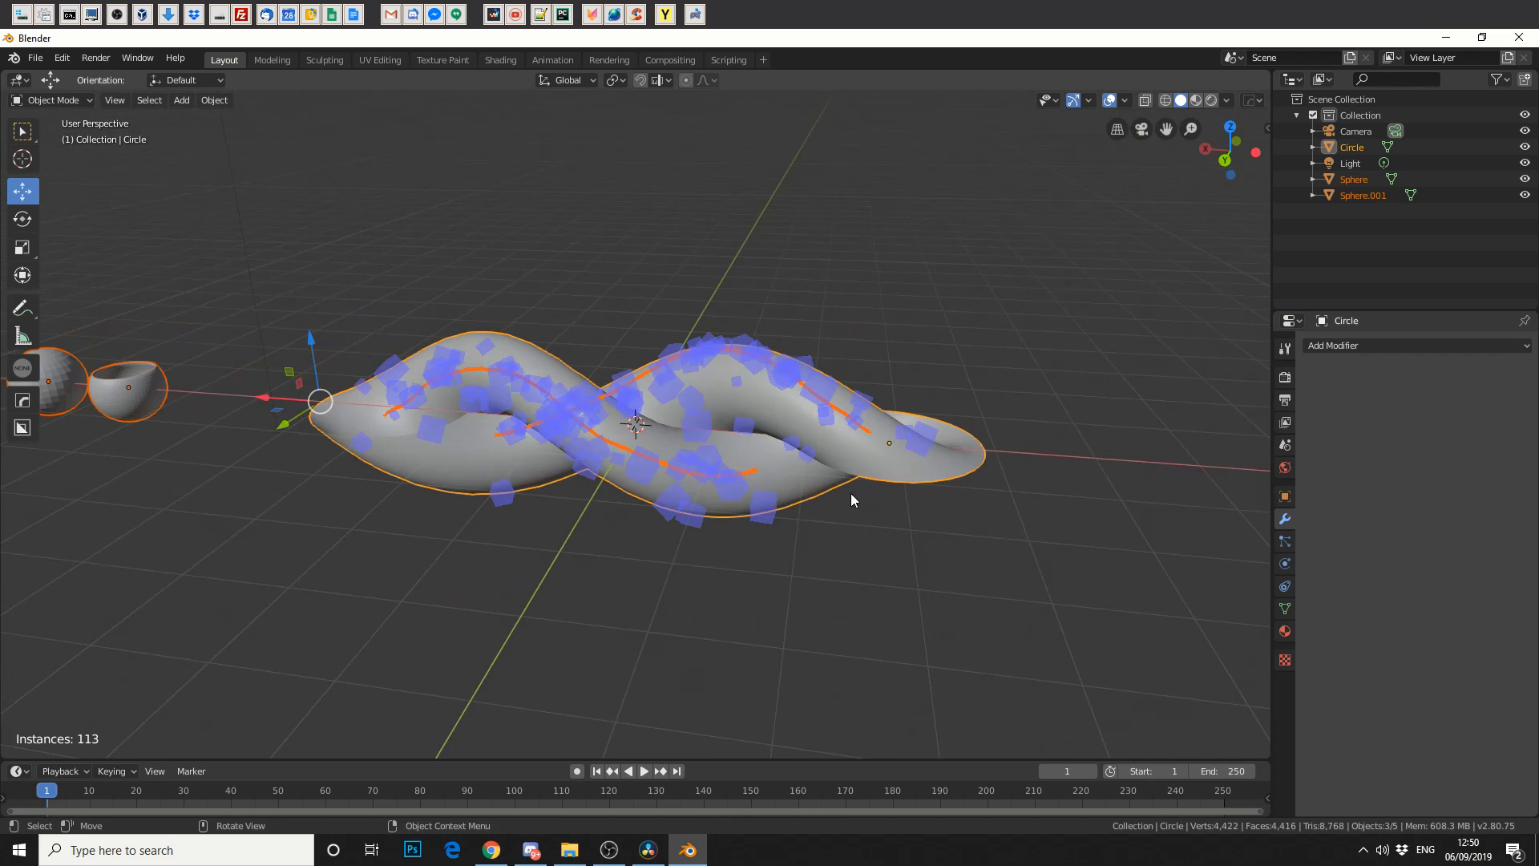
{"action": "middle_click_drag", "start_coordinate": [1061, 526], "coordinate": [762, 525]}
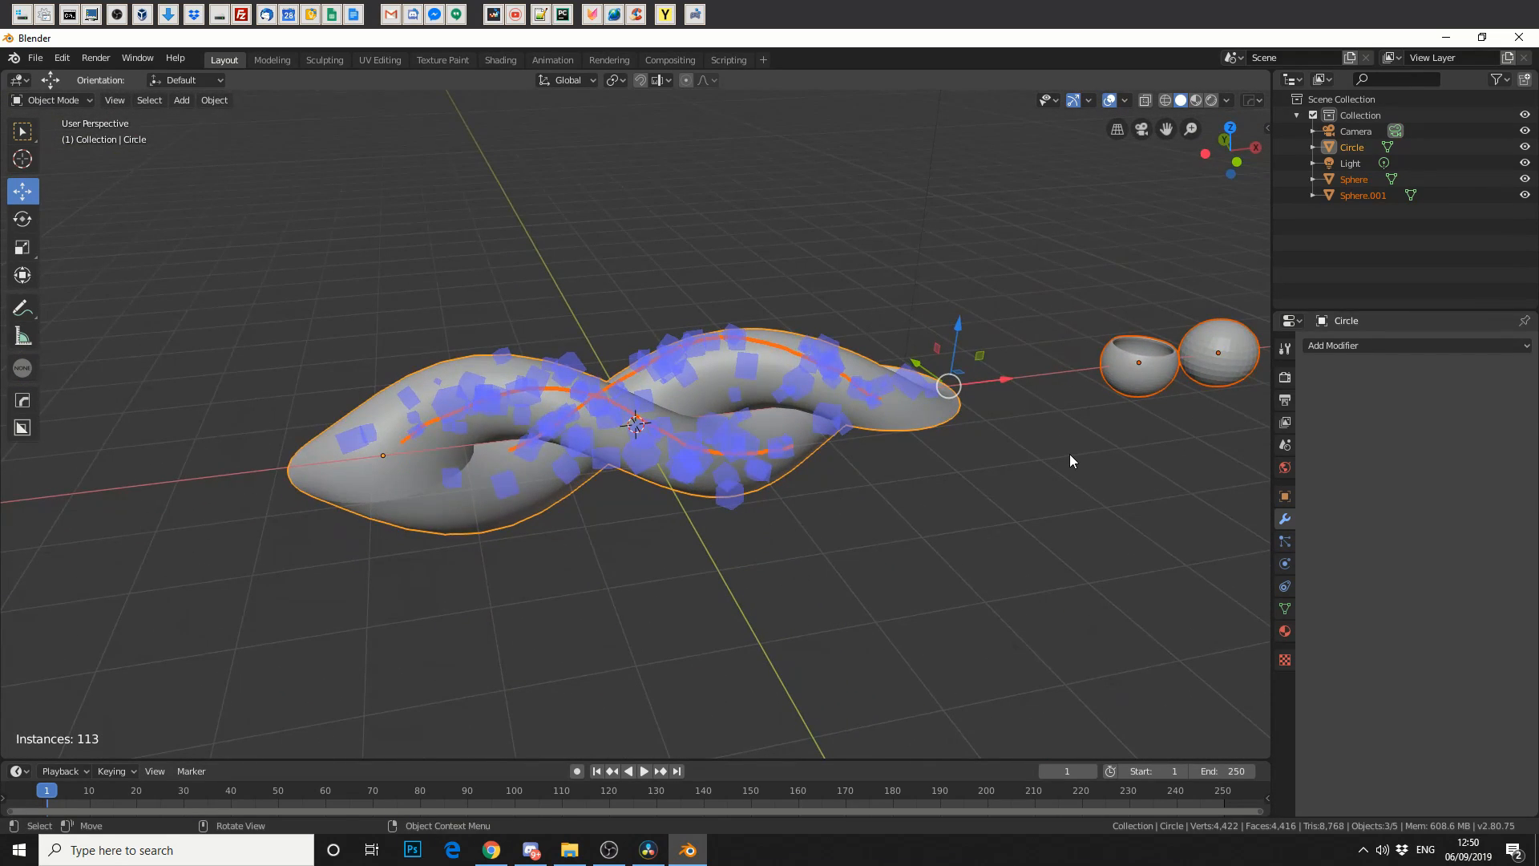
- Set the Object Scatter randomness to 61%, rotation to 0°, density to 12.24 and radius to 1.3 m
{"action": "left_click", "coordinate": [1284, 350]}
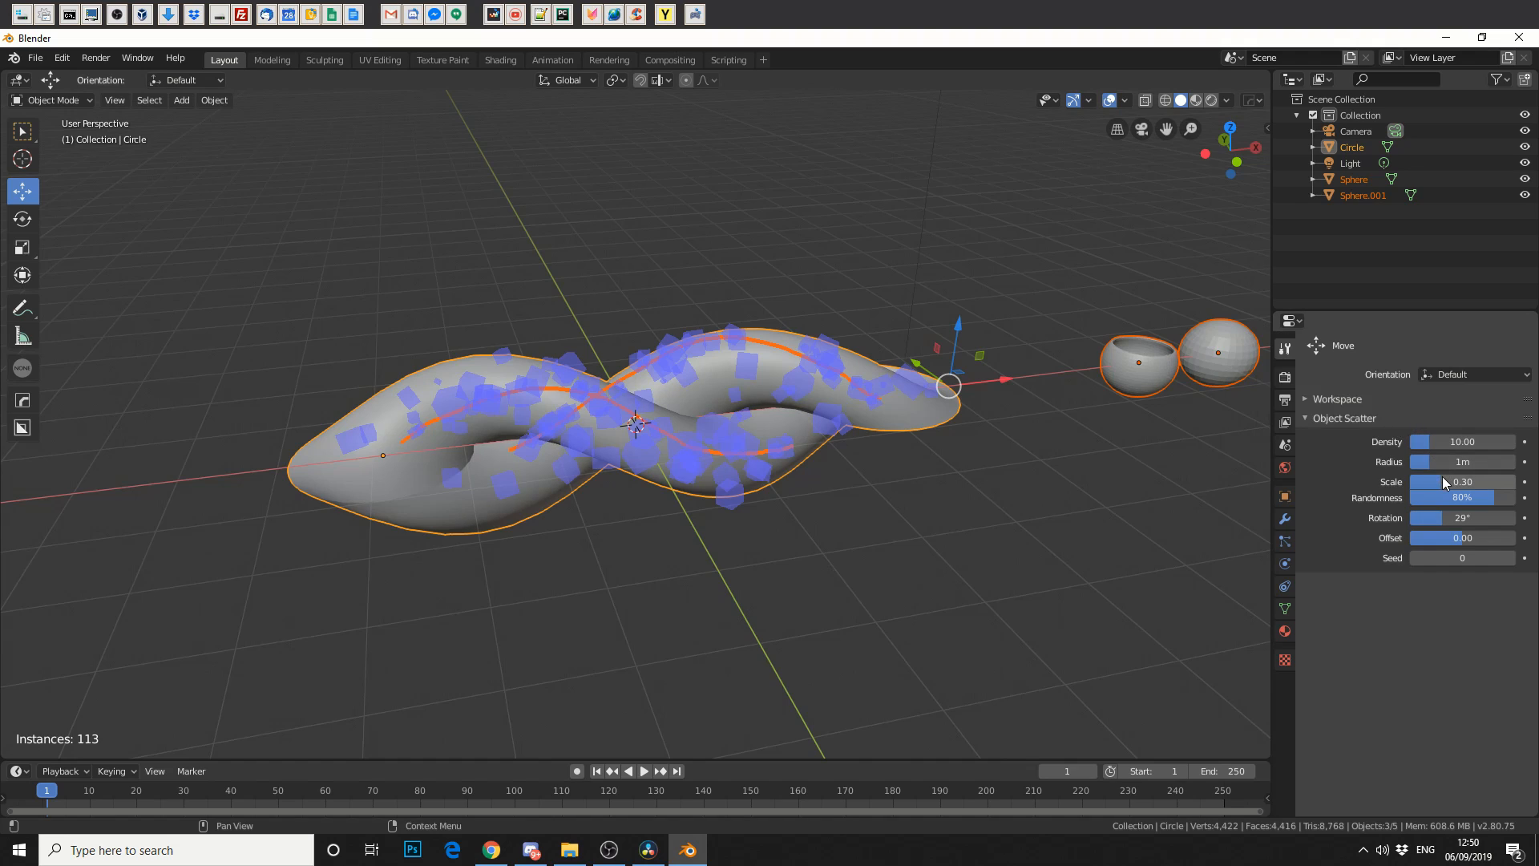
{"action": "mouse_move", "coordinate": [1444, 497]}
{"action": "left_mouse_down"}
{"action": "mouse_move", "coordinate": [1406, 497]}
{"action": "mouse_move", "coordinate": [1424, 497]}
{"action": "left_mouse_up"}
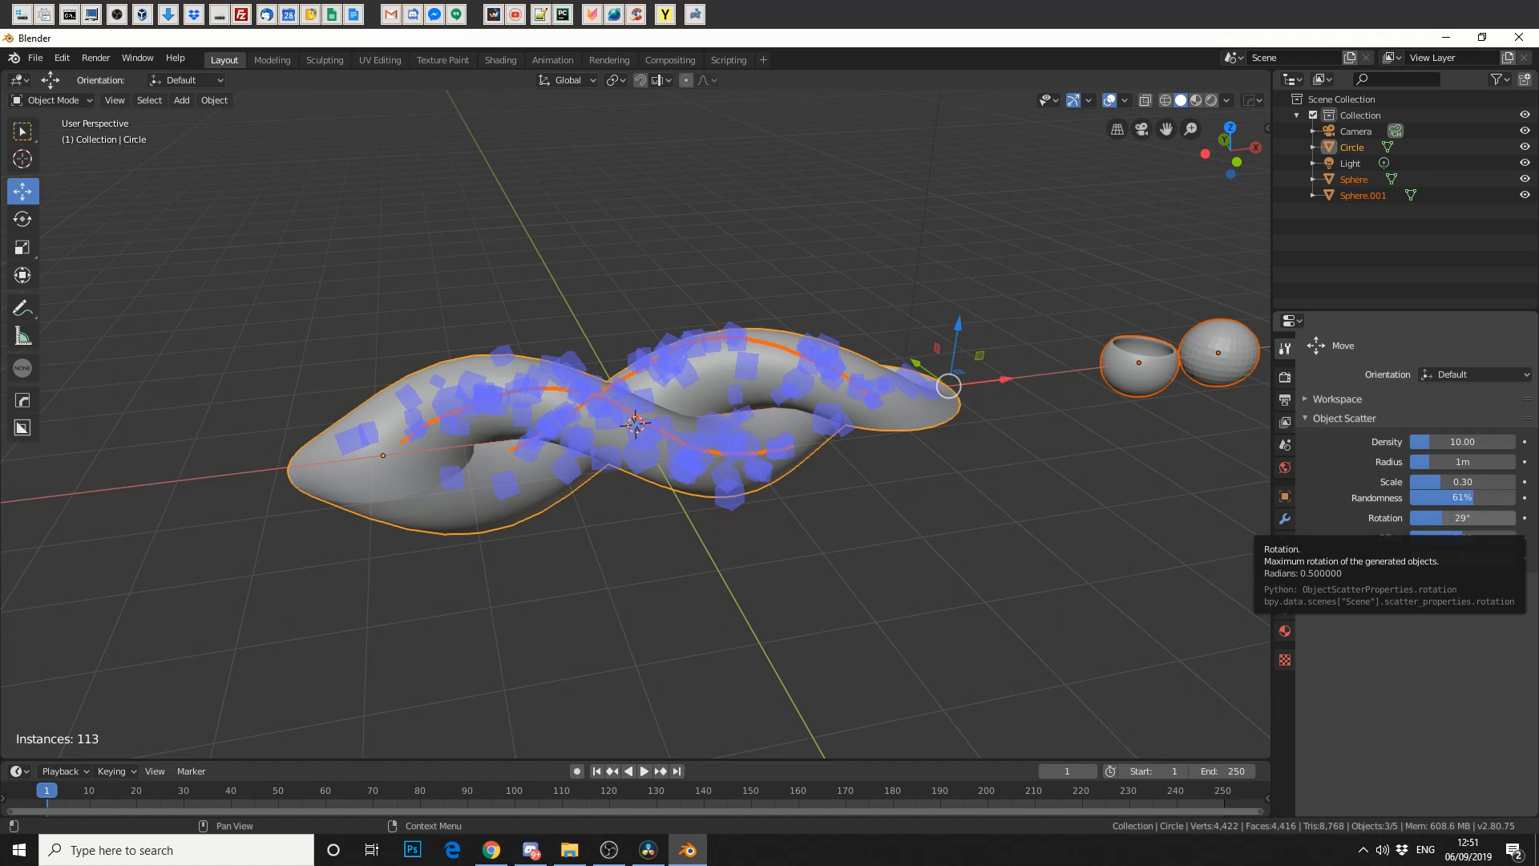
{"action": "left_click_drag", "start_coordinate": [1453, 519], "coordinate": [1411, 519]}
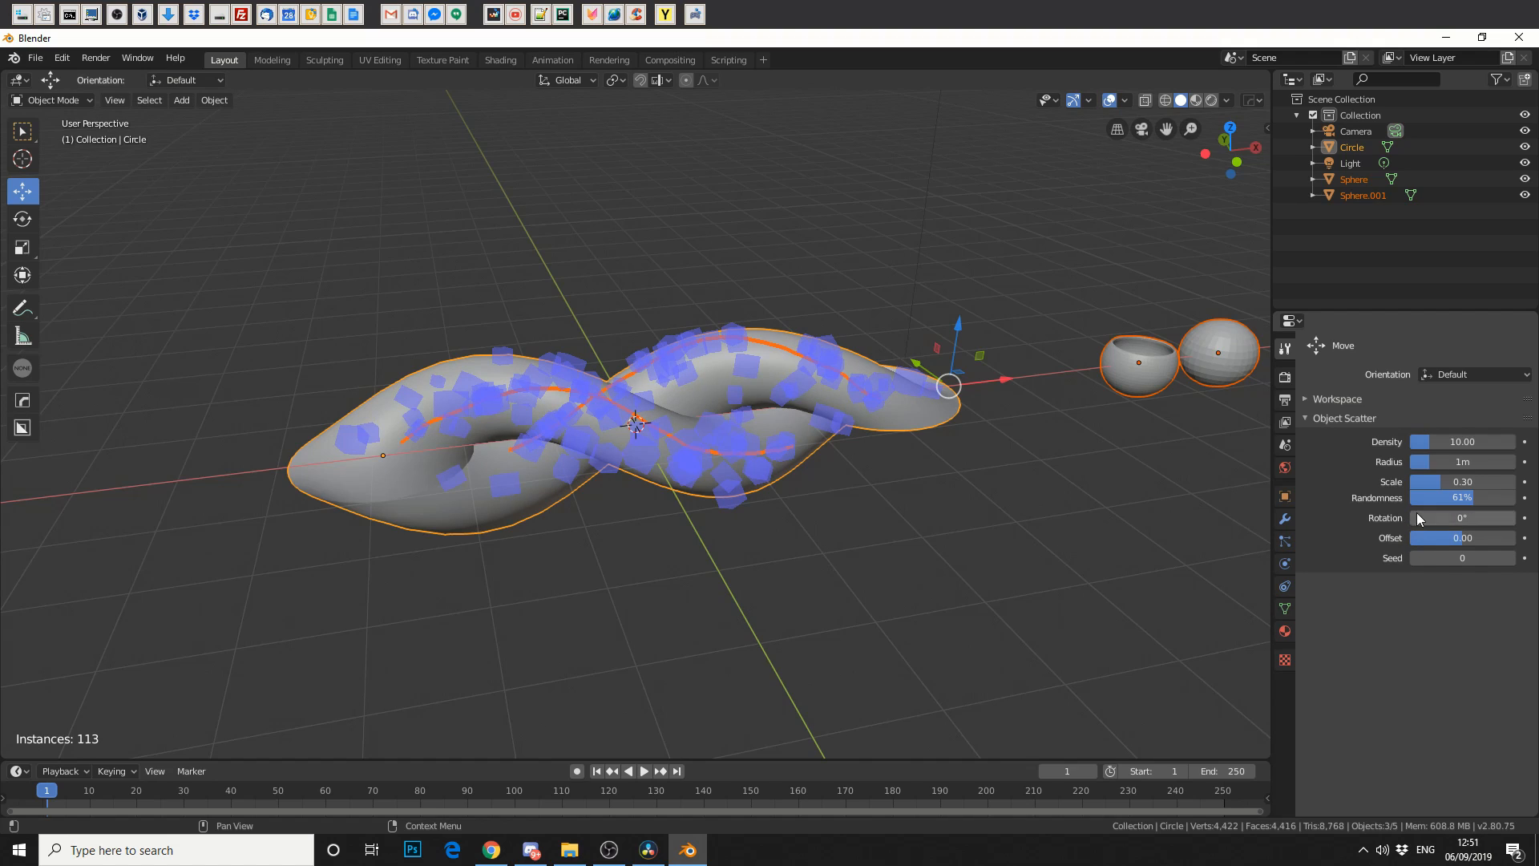
{"action": "left_click_drag", "start_coordinate": [1449, 442], "coordinate": [1467, 462]}
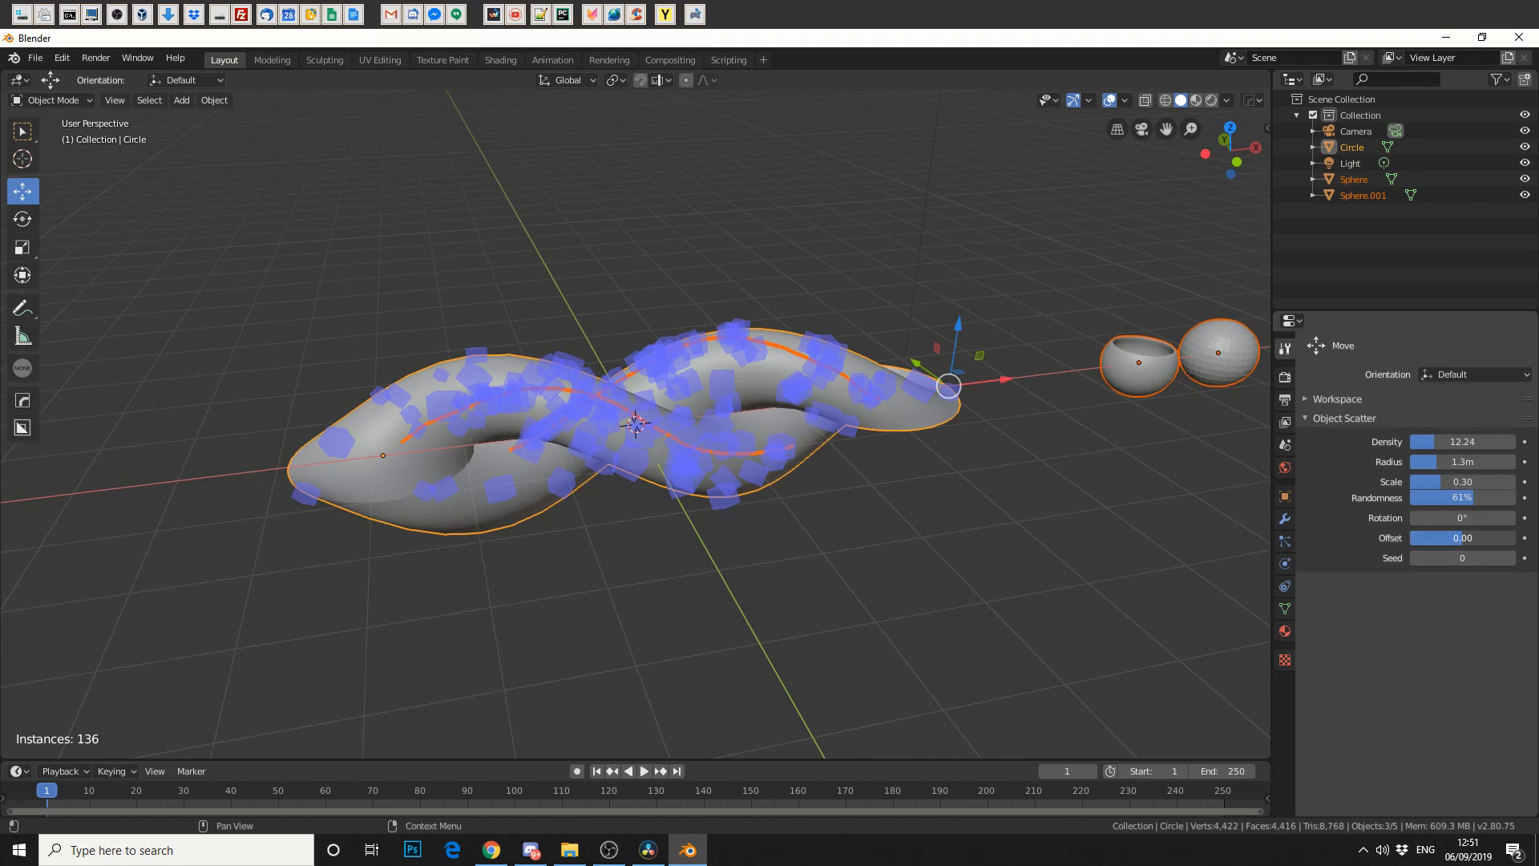
- Try an Object Scatter offset of -0.27 and reset the offset to 0
{"action": "left_click_drag", "start_coordinate": [1472, 538], "coordinate": [1453, 538]}
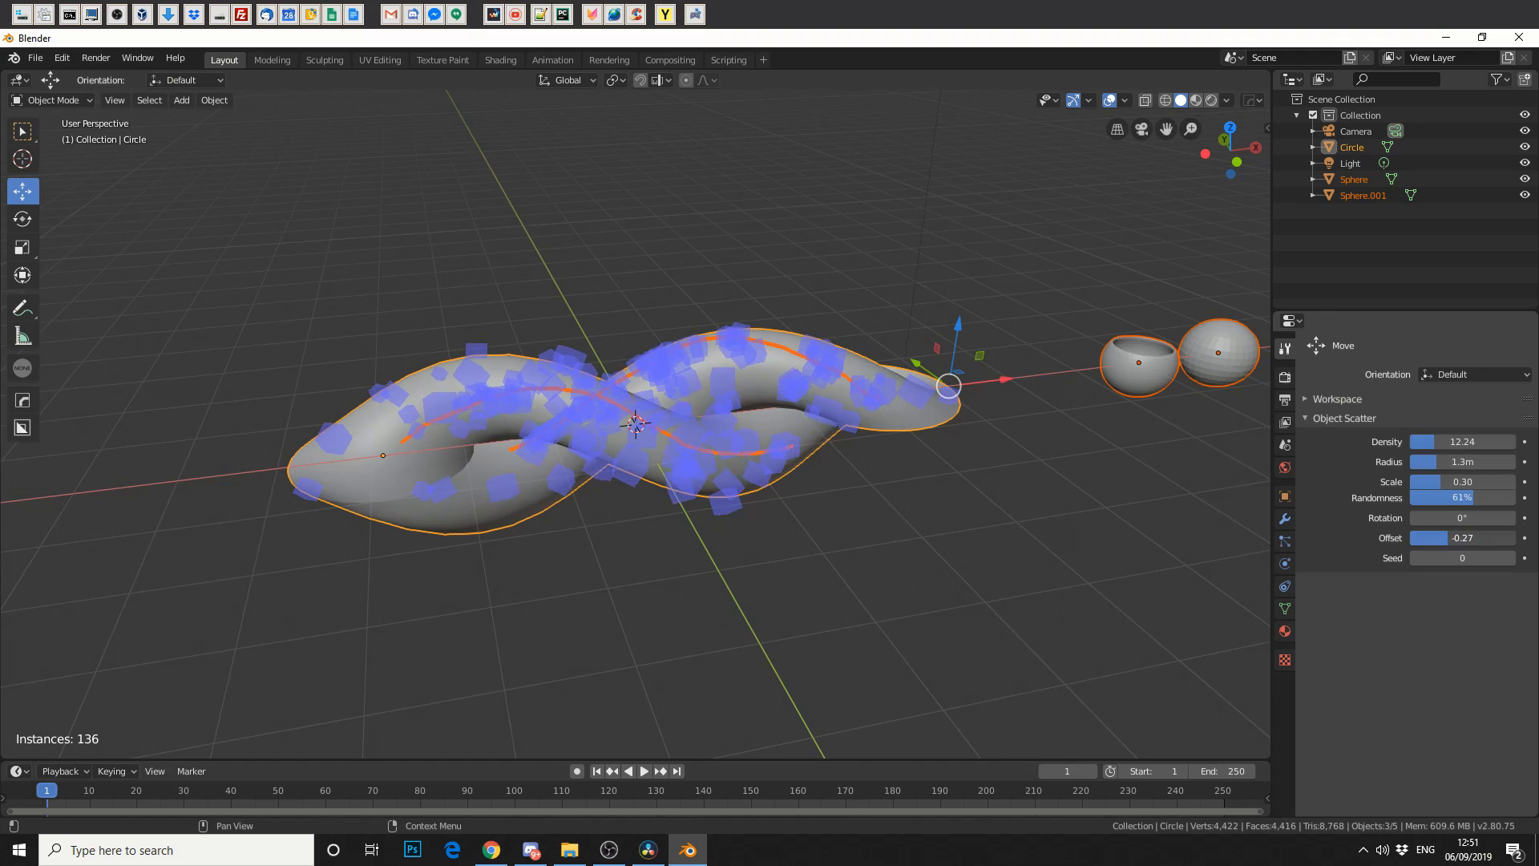
{"action": "left_click", "coordinate": [1453, 539]}
{"action": "type", "text": "00"}
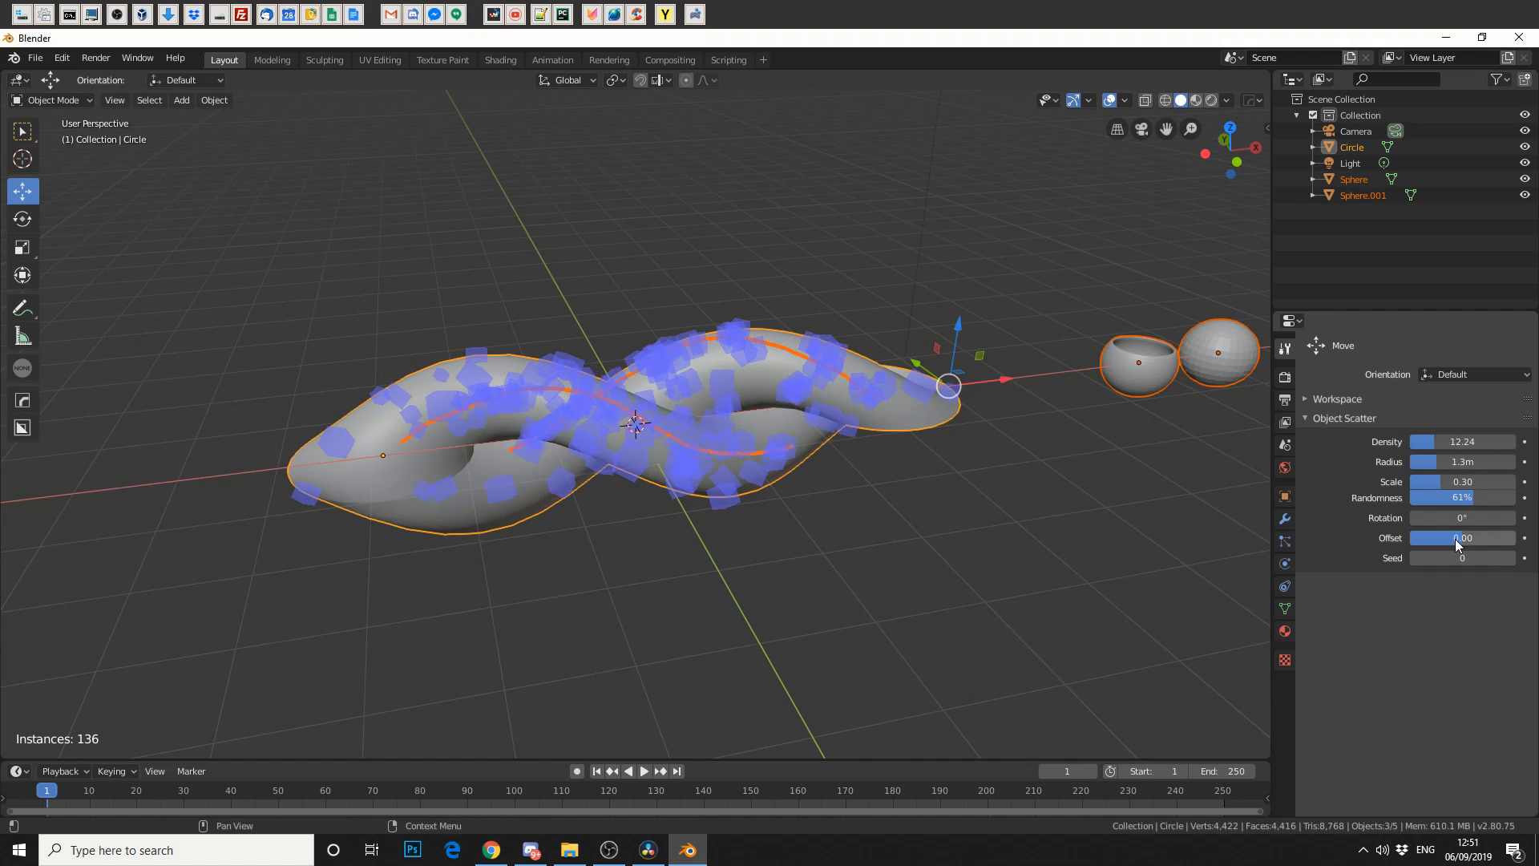
{"action": "left_click", "coordinate": [1455, 539]}
{"action": "key", "text": "Return"}
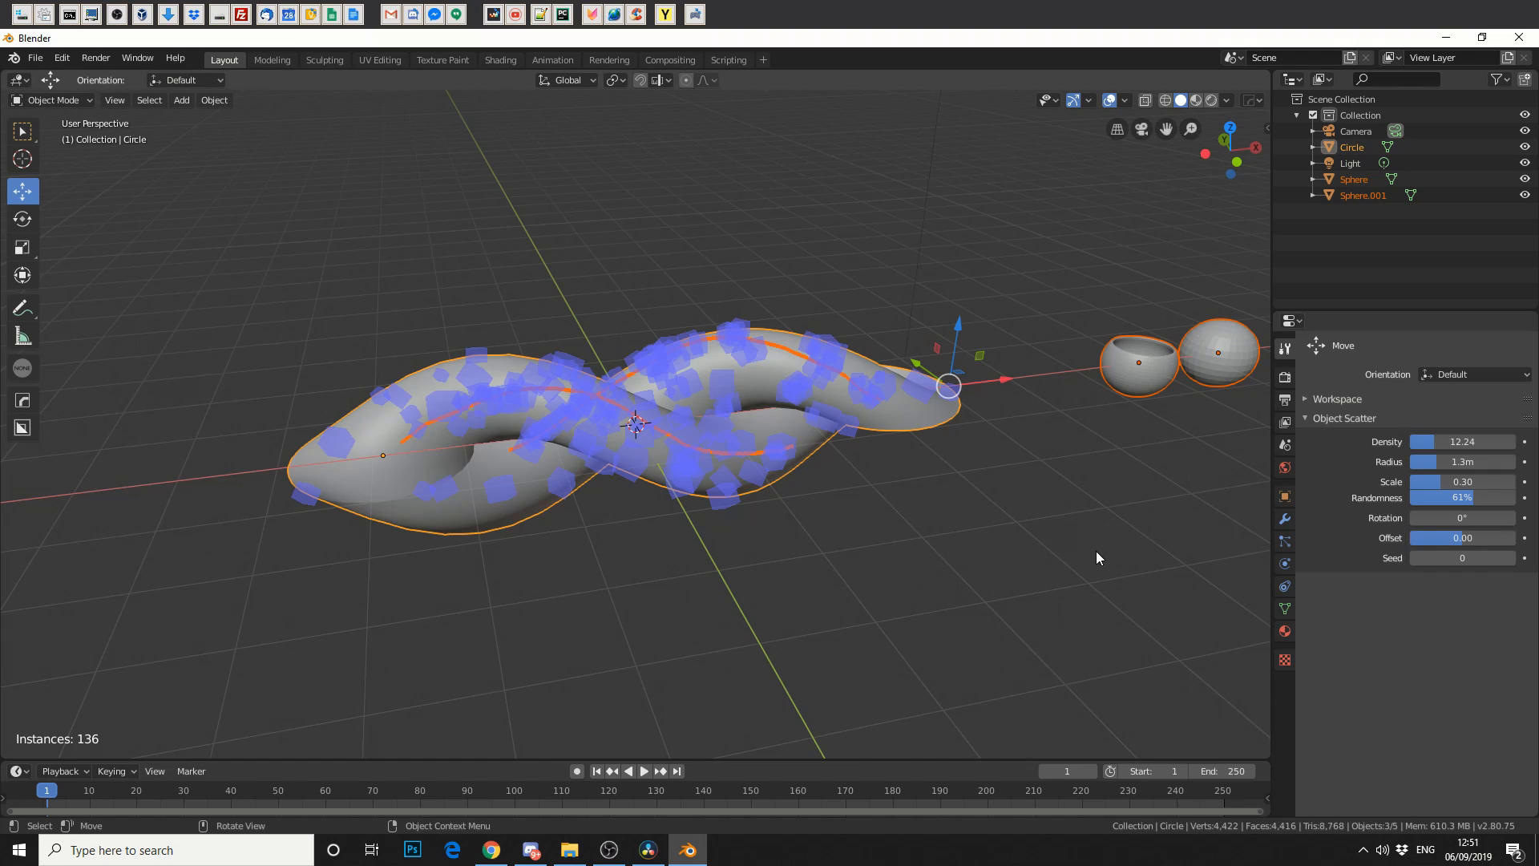
- Confirm the scatter to generate the small spheres and bowls on the twisted strand
{"action": "key", "text": "Return"}
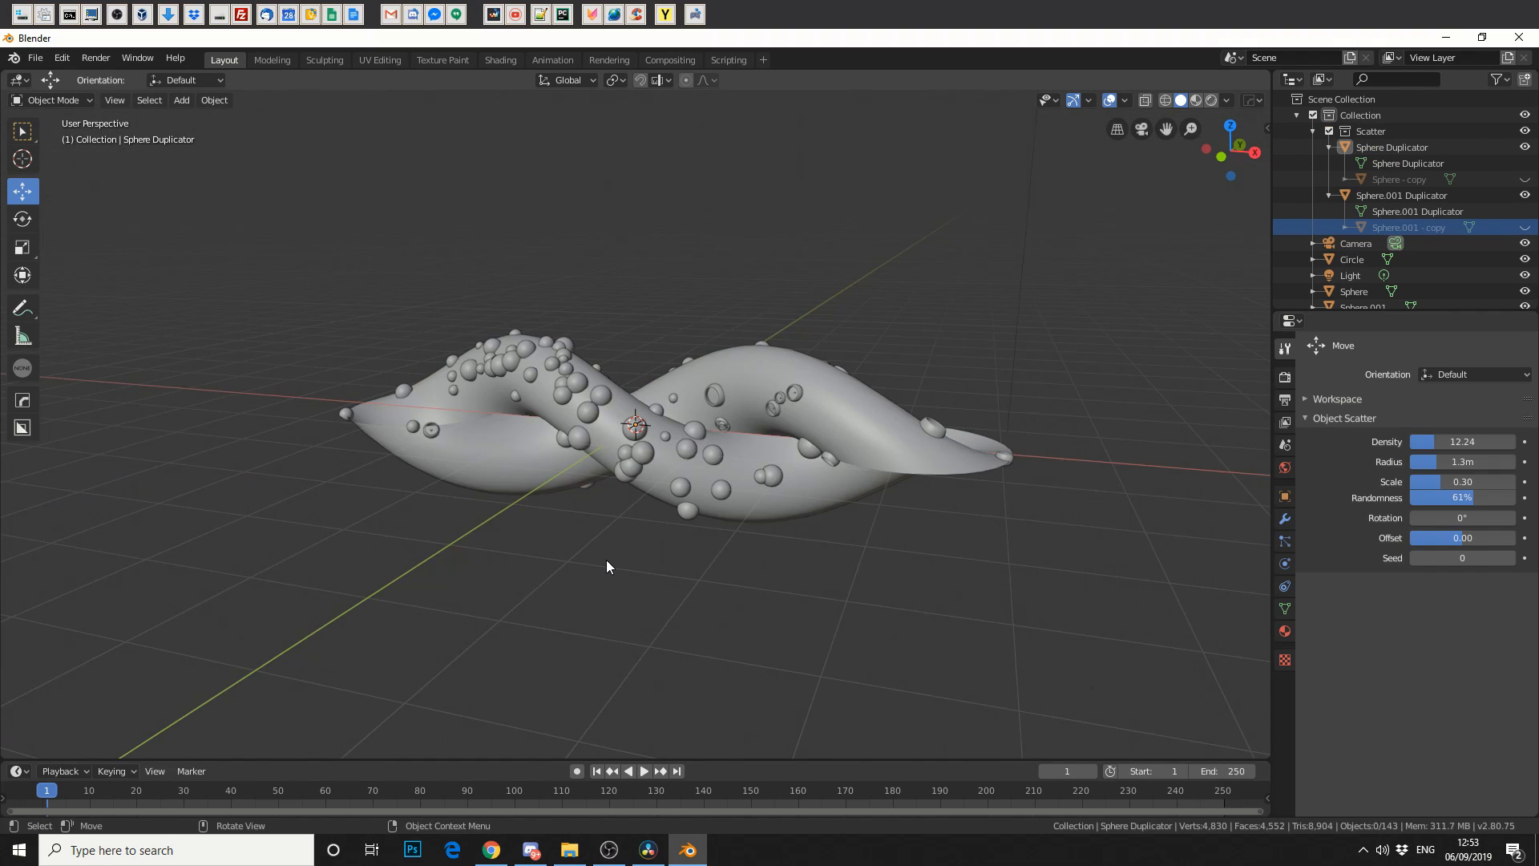